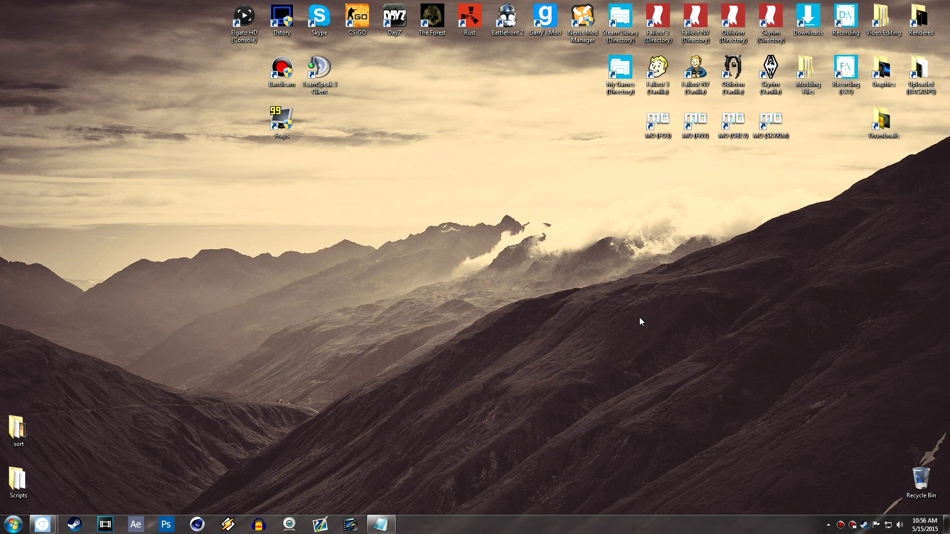
- Bring the nvse.silverlock.org page forward and highlight its stable 4.5 and beta 4.6b1 download lines
{"action": "mouse_move", "coordinate": [44, 525]}
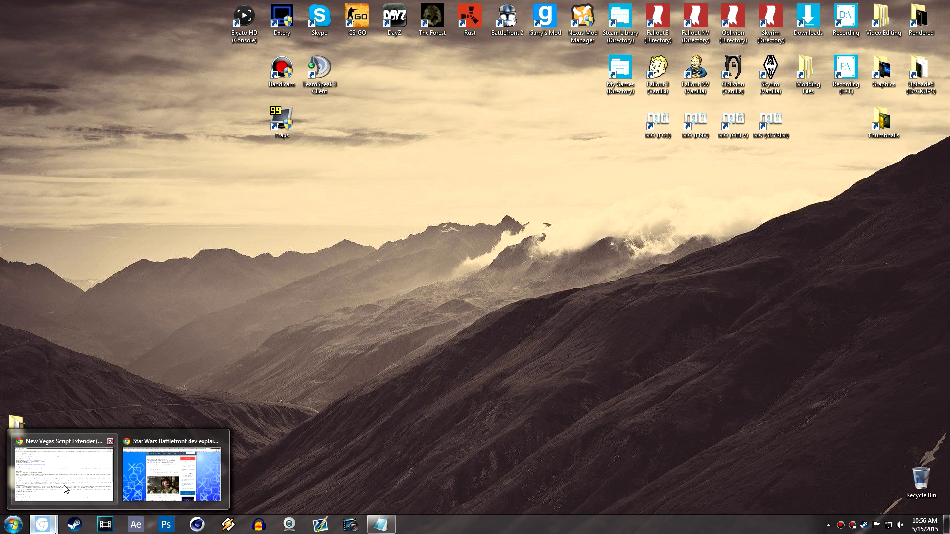
{"action": "left_click", "coordinate": [66, 489]}
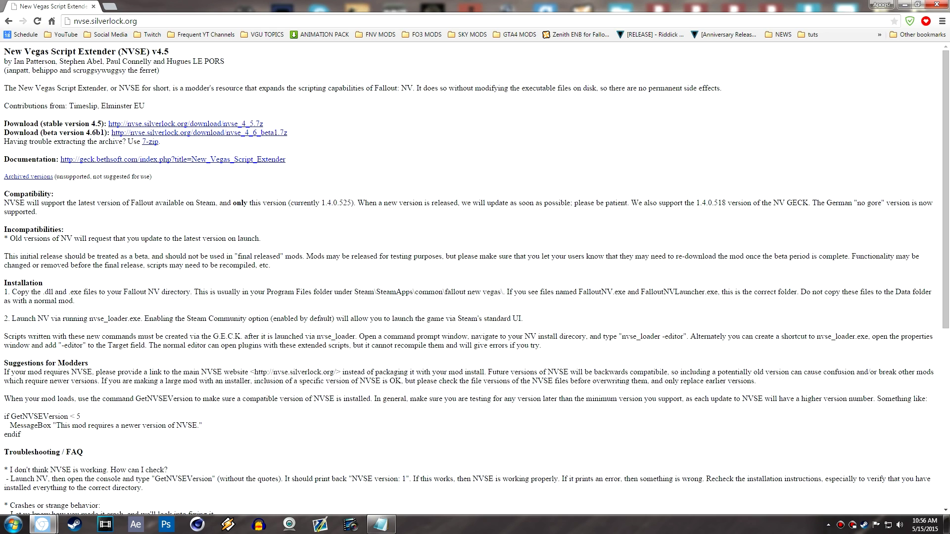
{"action": "left_click_drag", "start_coordinate": [3, 123], "coordinate": [113, 123]}
{"action": "left_click", "coordinate": [10, 133]}
{"action": "left_click_drag", "start_coordinate": [3, 133], "coordinate": [101, 132]}
{"action": "left_click", "coordinate": [71, 122]}
{"action": "left_click_drag", "start_coordinate": [3, 124], "coordinate": [103, 123]}
{"action": "left_click", "coordinate": [99, 122]}
{"action": "left_click_drag", "start_coordinate": [91, 123], "coordinate": [101, 124]}
{"action": "left_click", "coordinate": [97, 120]}
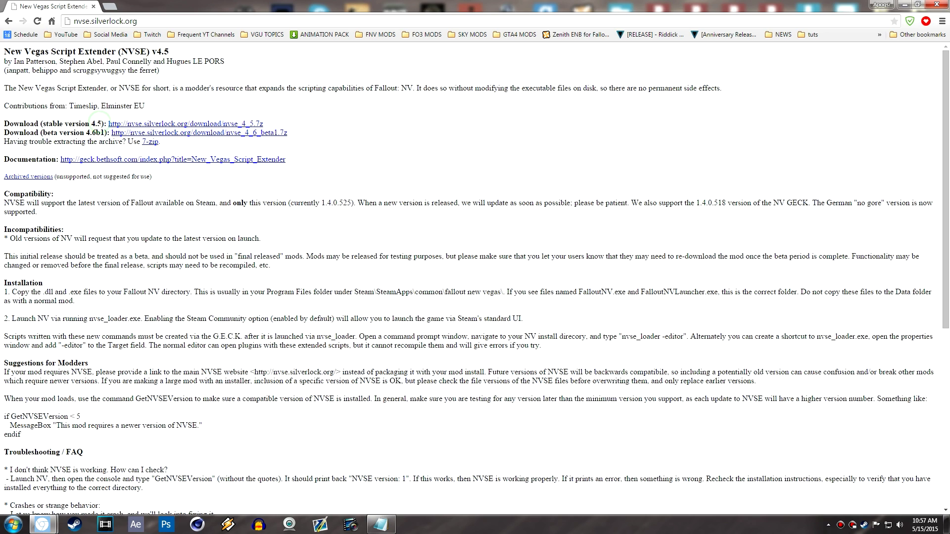
- Download nvse_4_6_beta1.7z into Downloads and show it in its folder window
{"action": "left_click", "coordinate": [188, 132]}
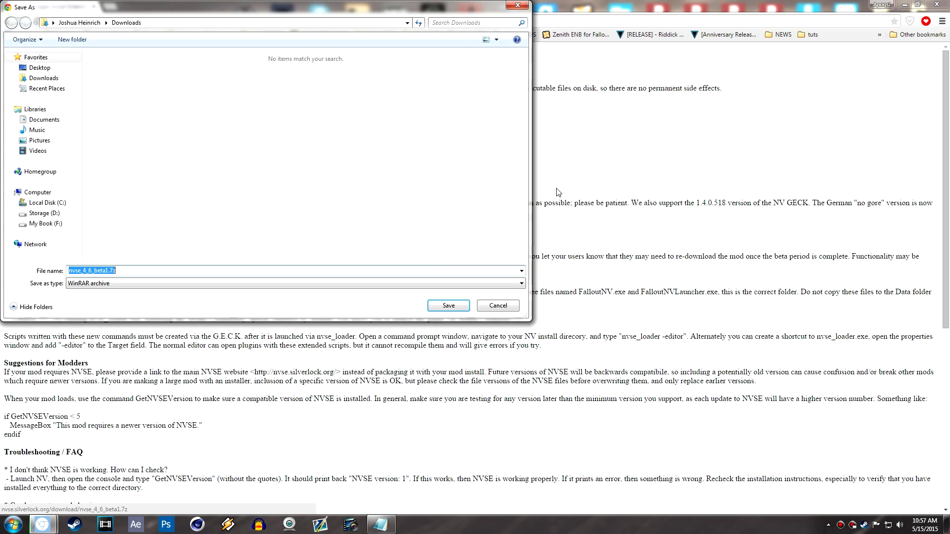
{"action": "left_click", "coordinate": [441, 307]}
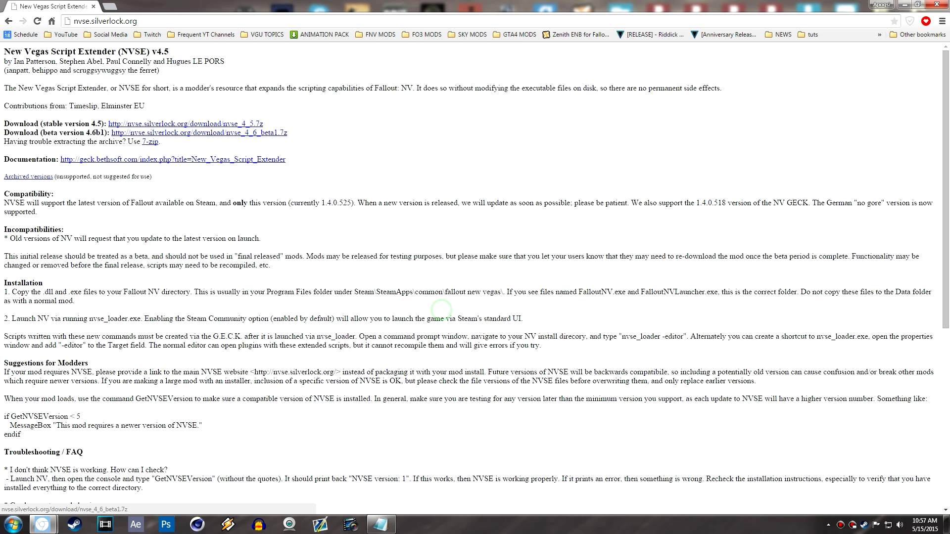
{"action": "left_click", "coordinate": [97, 503]}
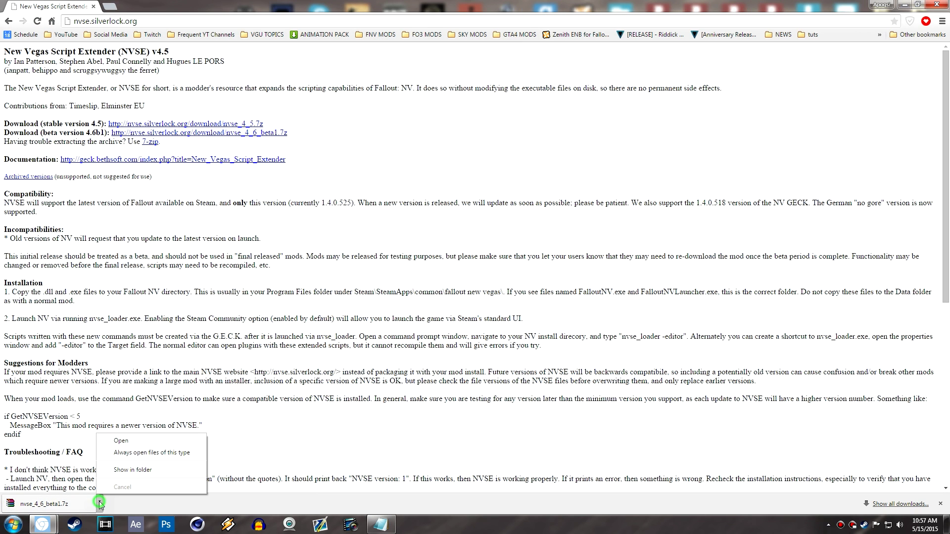
{"action": "left_click", "coordinate": [144, 472]}
{"action": "left_click", "coordinate": [621, 269]}
{"action": "left_click_drag", "start_coordinate": [627, 145], "coordinate": [306, 91]}
{"action": "right_click", "coordinate": [235, 171]}
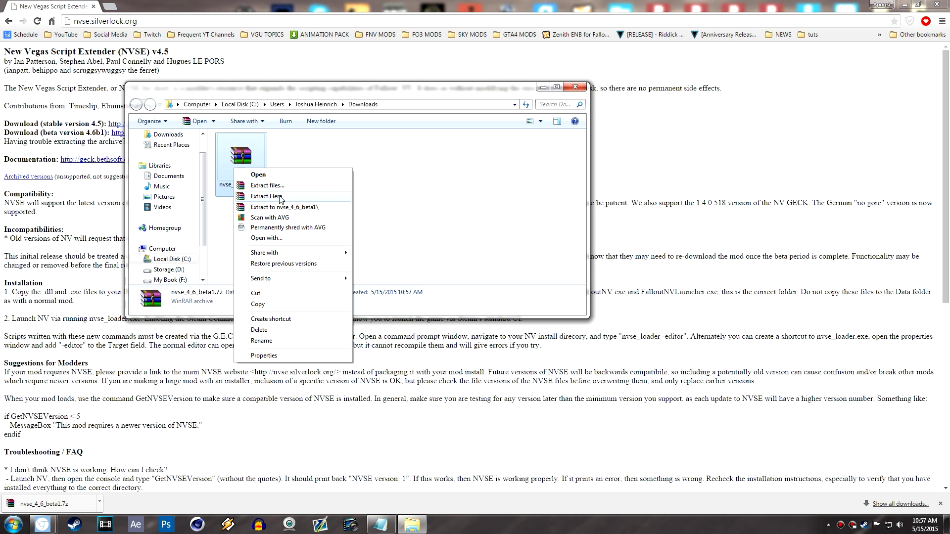
- Extract the NVSE archive in Downloads with Extract Here and open the nvse_4_6_beta1 folder
{"action": "left_click", "coordinate": [409, 192]}
{"action": "right_click", "coordinate": [252, 156]}
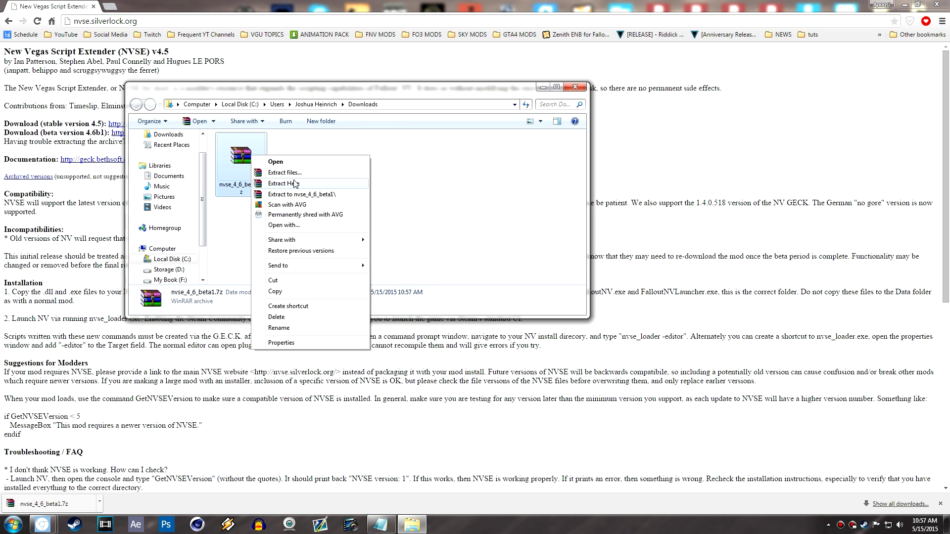
{"action": "left_click", "coordinate": [294, 184]}
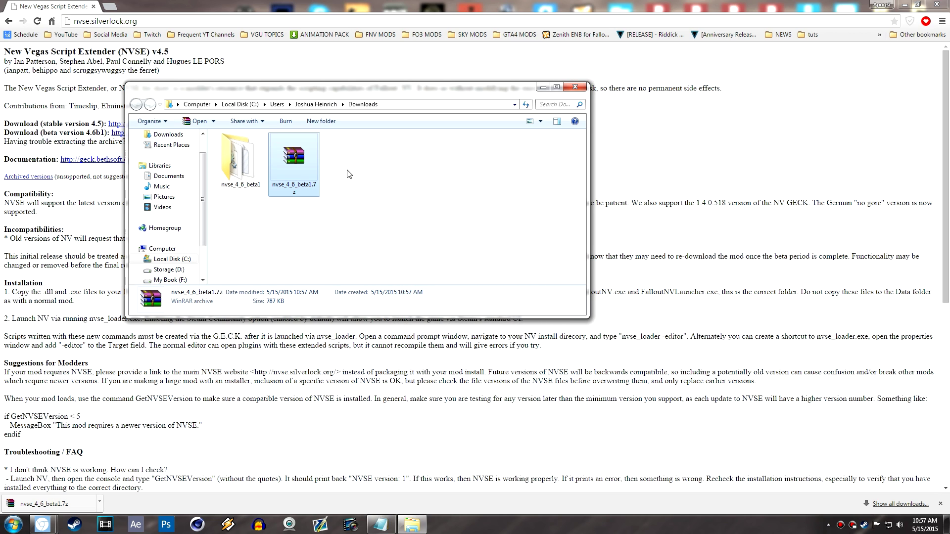
{"action": "left_click", "coordinate": [242, 166]}
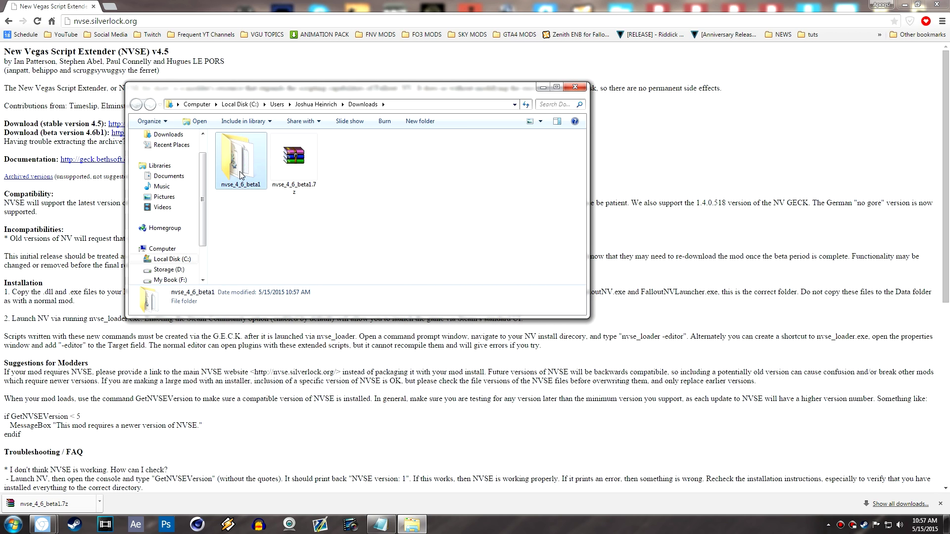
{"action": "double_click", "coordinate": [241, 174]}
- Open the Fallout New Vegas folder beside it and select the eight NVSE files except src
{"action": "left_click_drag", "start_coordinate": [319, 89], "coordinate": [212, 89]}
{"action": "left_click", "coordinate": [904, 5]}
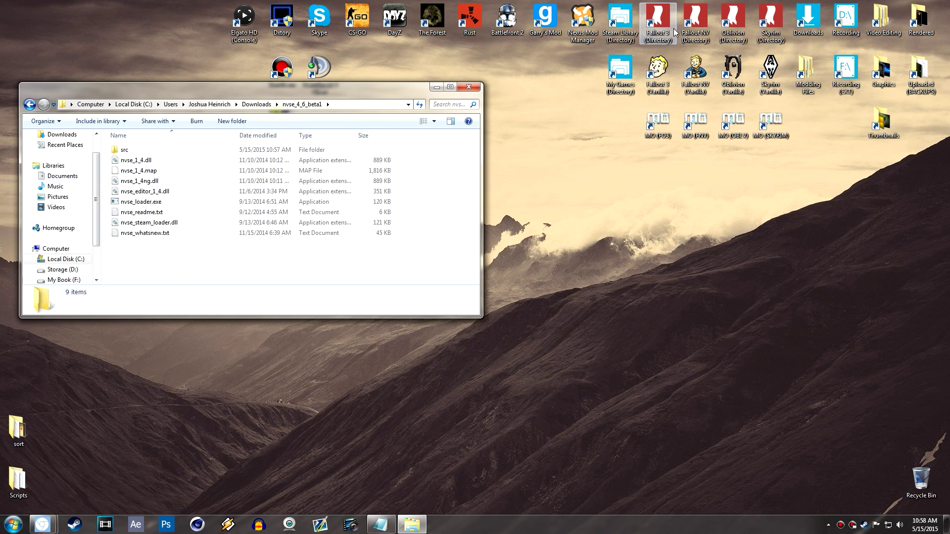
{"action": "double_click", "coordinate": [703, 31]}
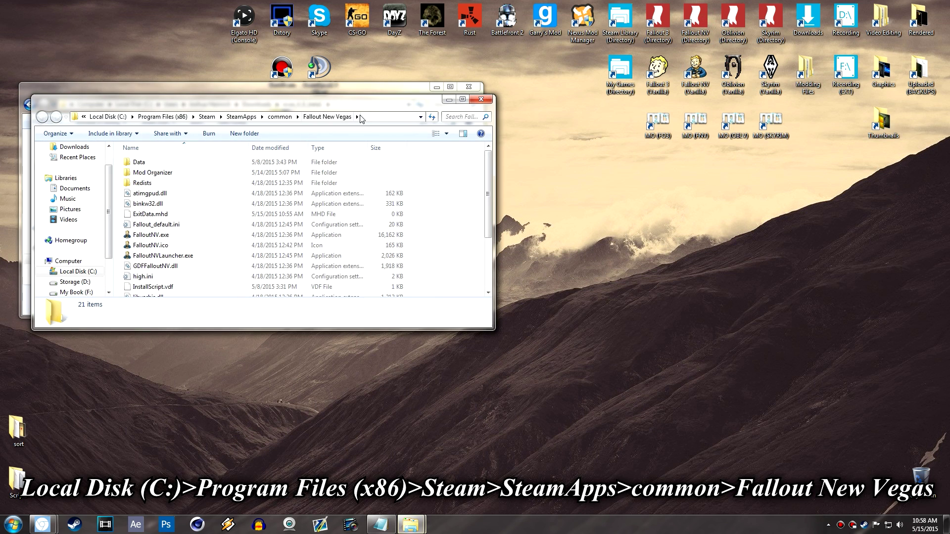
{"action": "left_click_drag", "start_coordinate": [369, 104], "coordinate": [788, 126]}
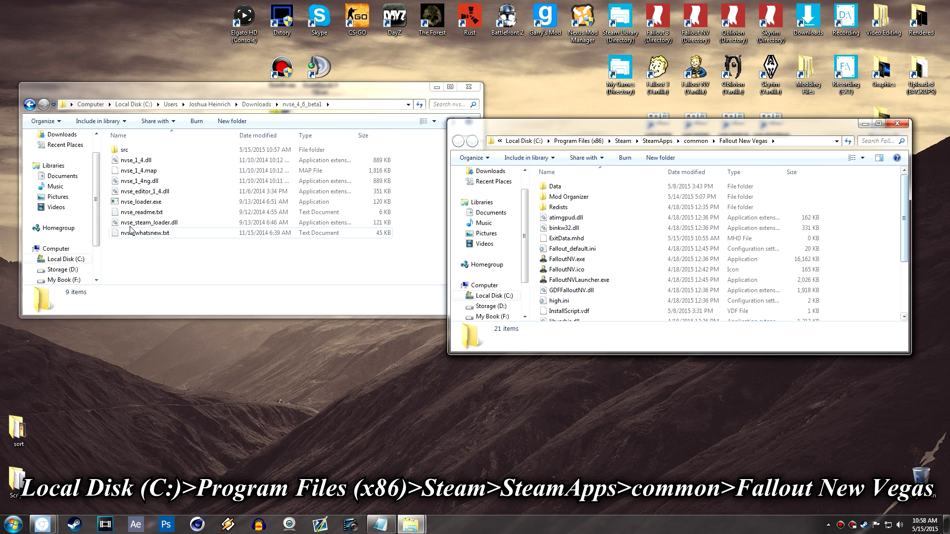
{"action": "left_click_drag", "start_coordinate": [136, 250], "coordinate": [146, 157]}
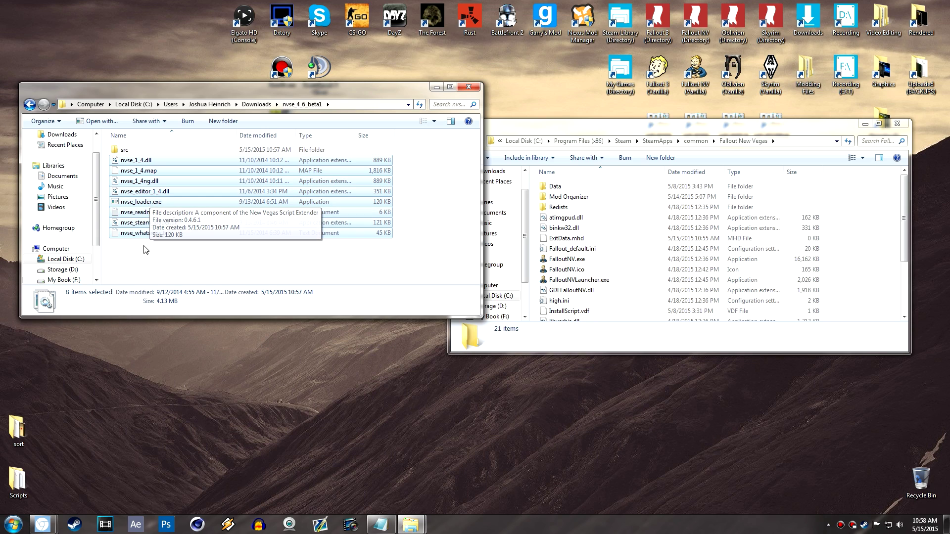
- Move the eight NVSE files into the Fallout New Vegas folder and enlarge that window to show every file
{"action": "left_click_drag", "start_coordinate": [148, 199], "coordinate": [863, 267]}
{"action": "left_click_drag", "start_coordinate": [773, 134], "coordinate": [567, 23]}
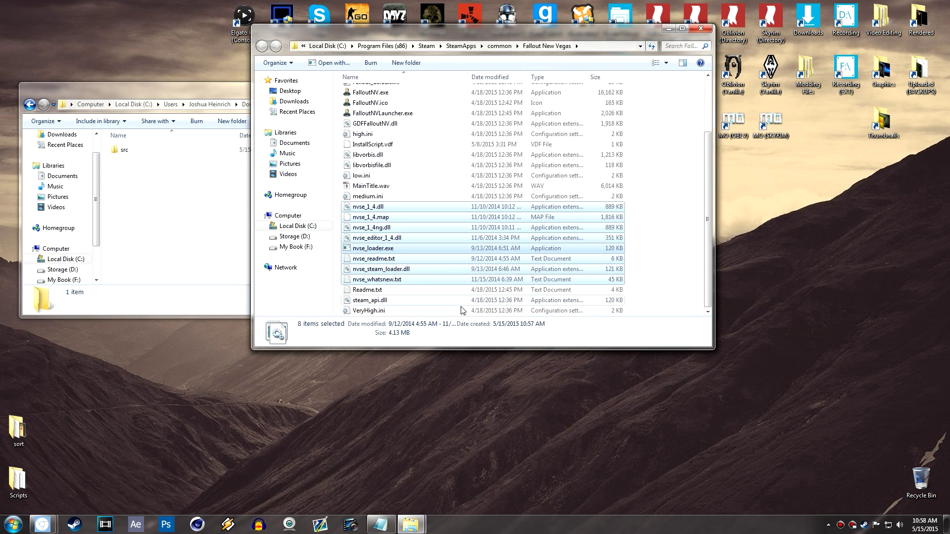
{"action": "left_click_drag", "start_coordinate": [448, 349], "coordinate": [448, 477]}
{"action": "left_click", "coordinate": [679, 280]}
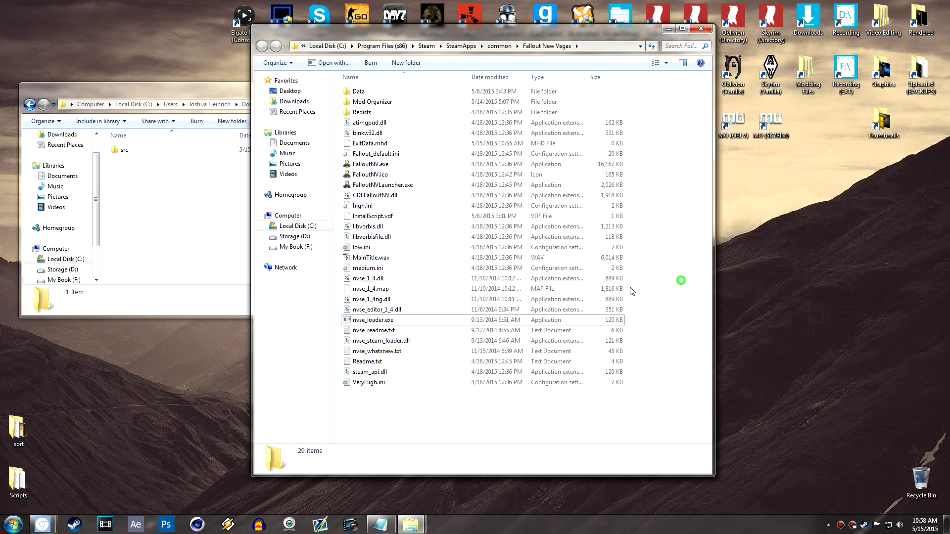
- Point out FalloutNV.exe, FalloutNVLauncher.exe and FalloutNV.ico, then select nvse_loader.exe
{"action": "left_click", "coordinate": [367, 186]}
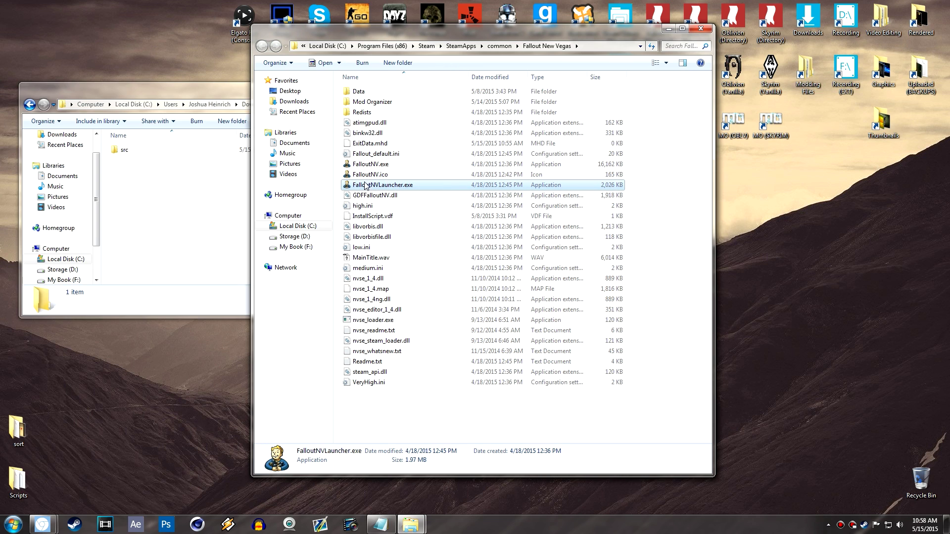
{"action": "left_click", "coordinate": [371, 164]}
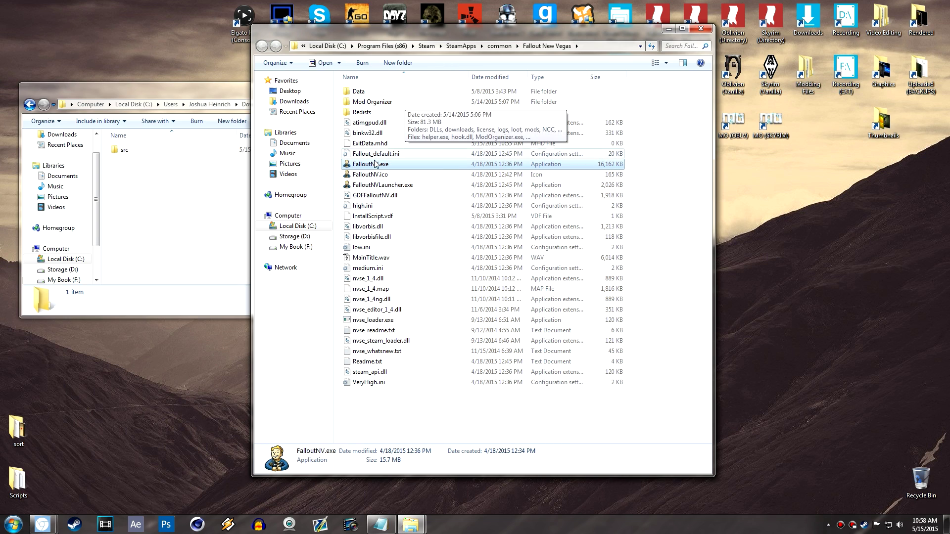
{"action": "left_click", "coordinate": [384, 187]}
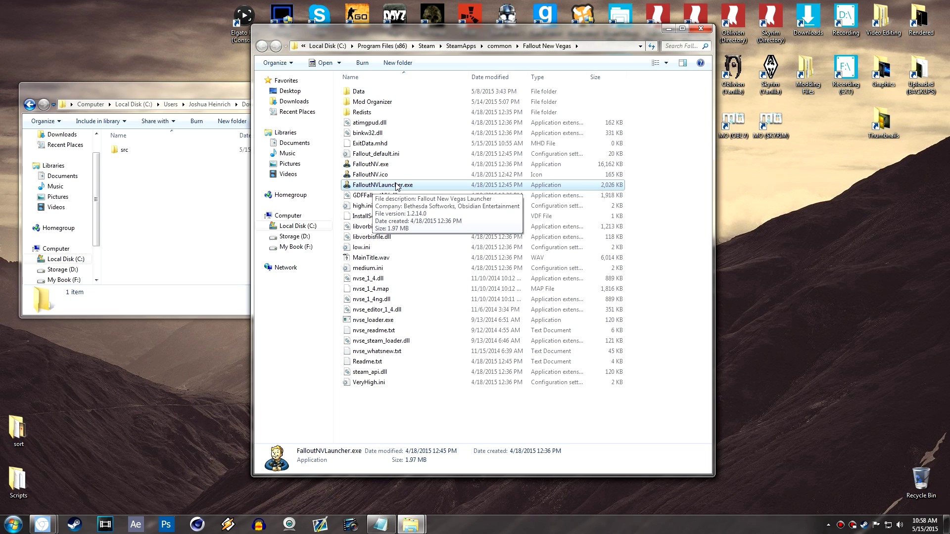
{"action": "left_click", "coordinate": [371, 165]}
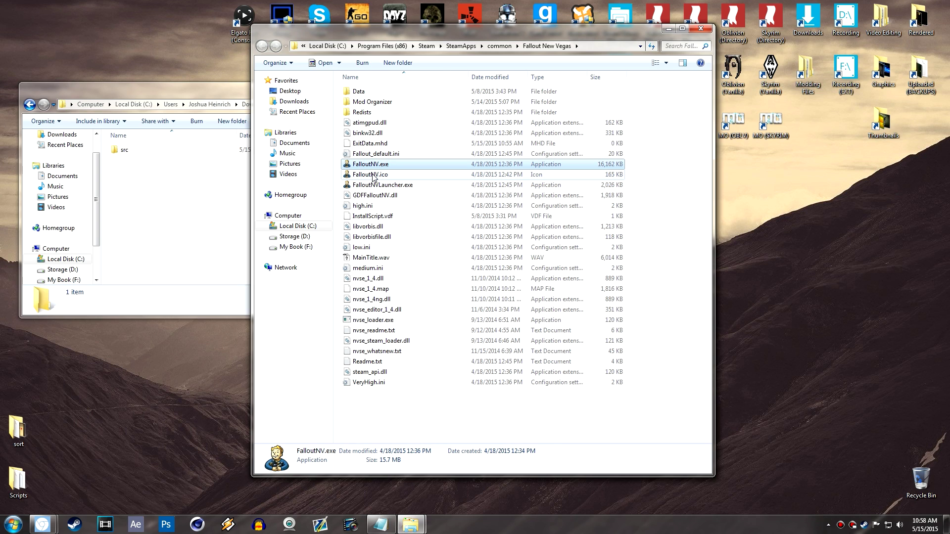
{"action": "left_click", "coordinate": [371, 175]}
{"action": "left_click", "coordinate": [409, 413]}
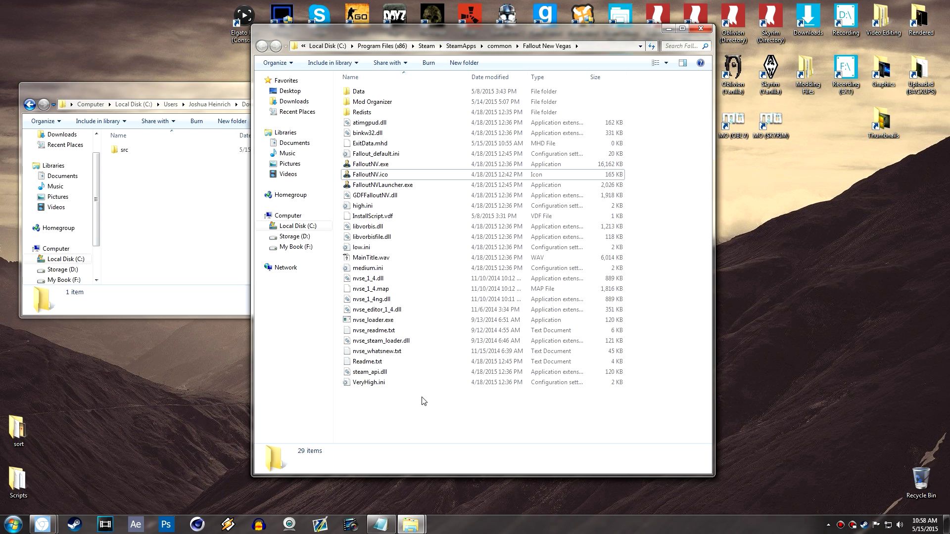
{"action": "left_click", "coordinate": [376, 322]}
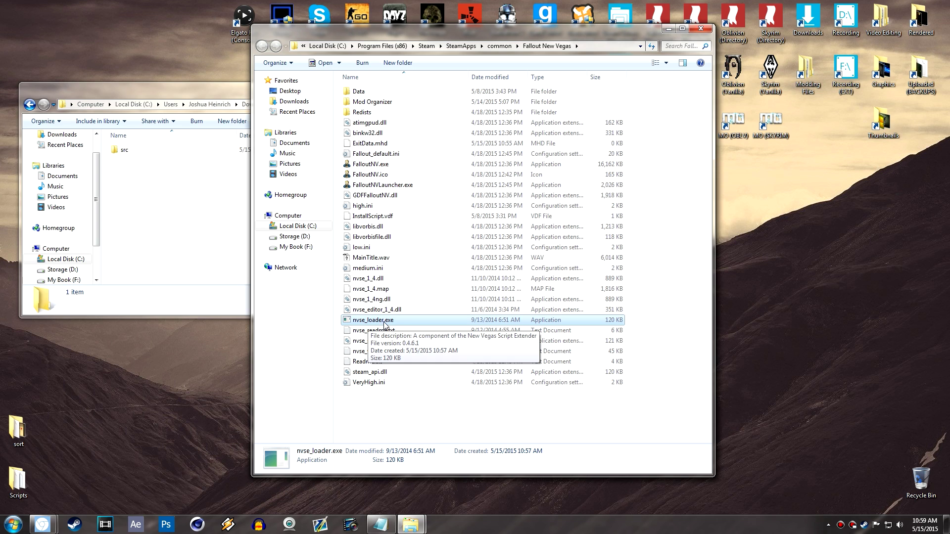
- Launch nvse_loader.exe and allow it to Run past the security warning
{"action": "double_click", "coordinate": [382, 322]}
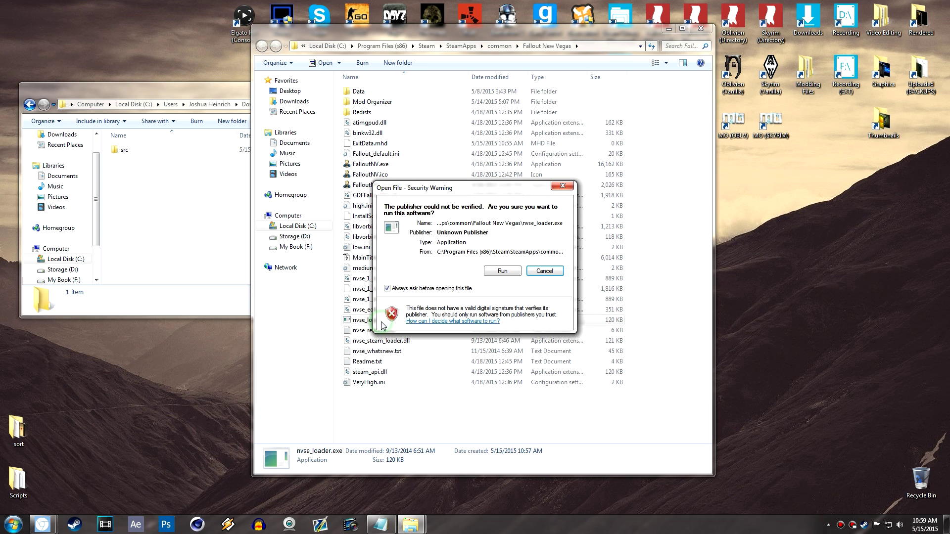
{"action": "left_click", "coordinate": [512, 273]}
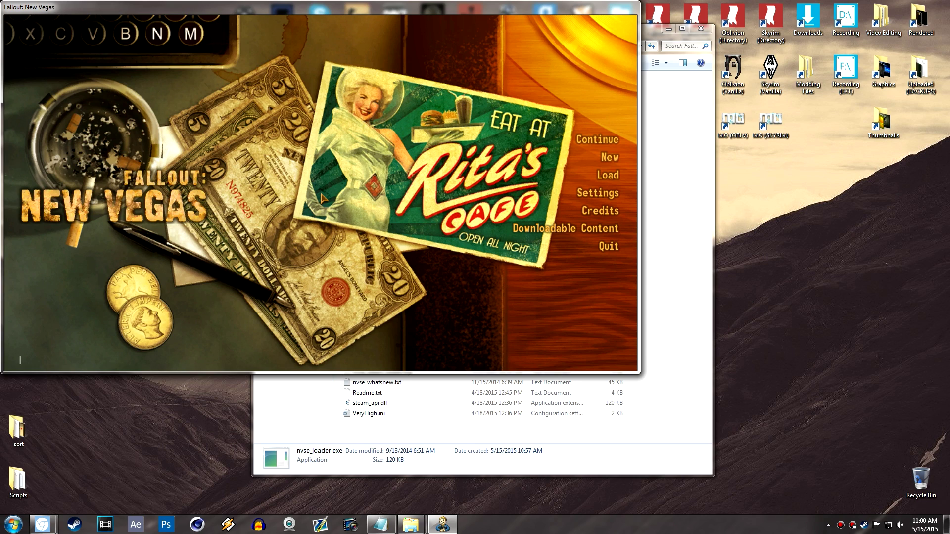
- Enter GetNVSEVersion in the console to confirm NVSE version 4, close the console and choose Quit
{"action": "type", "text": "GetNVS"}
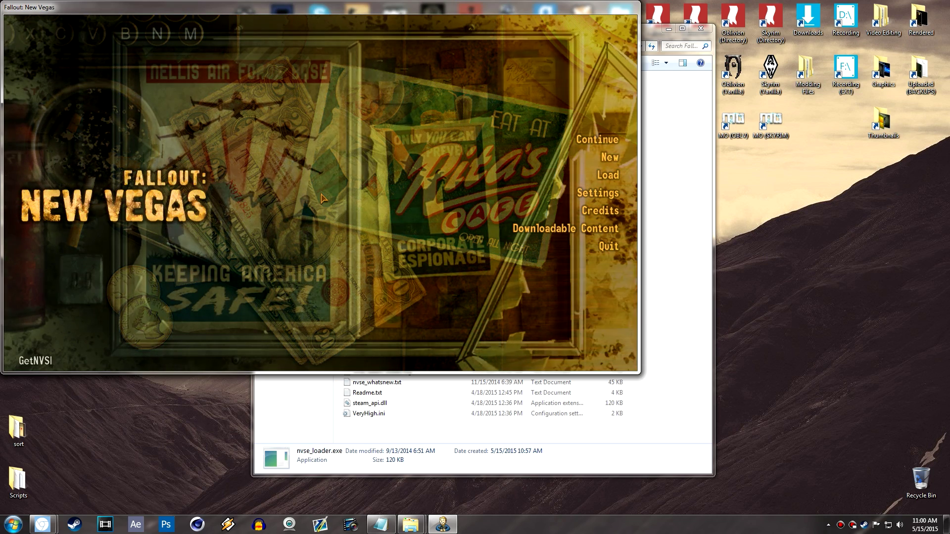
{"action": "type", "text": "EVersio"}
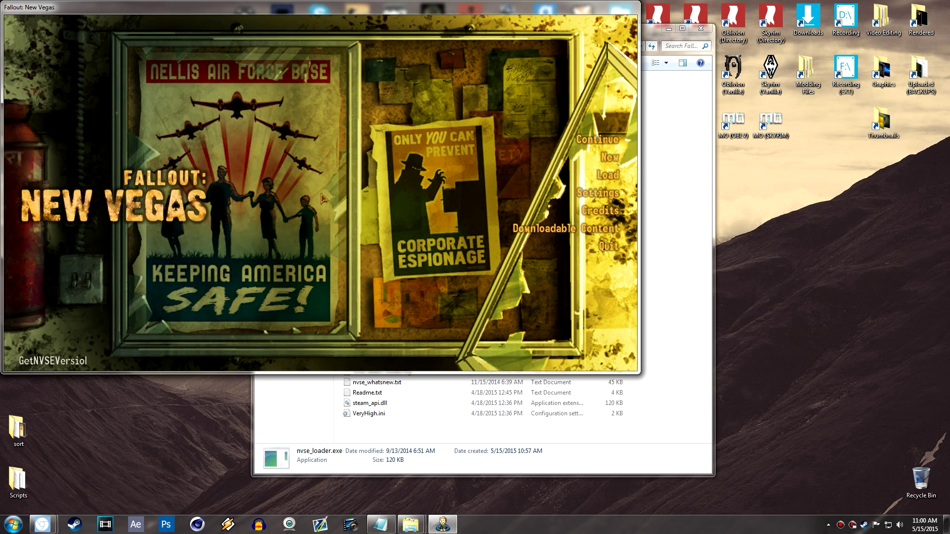
{"action": "type", "text": "n"}
{"action": "key", "text": "Return"}
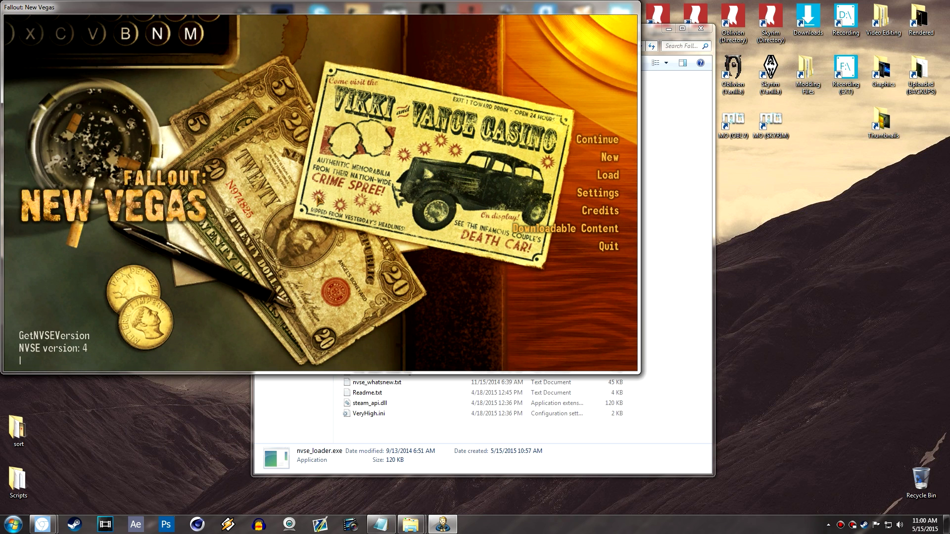
{"action": "key", "text": "grave"}
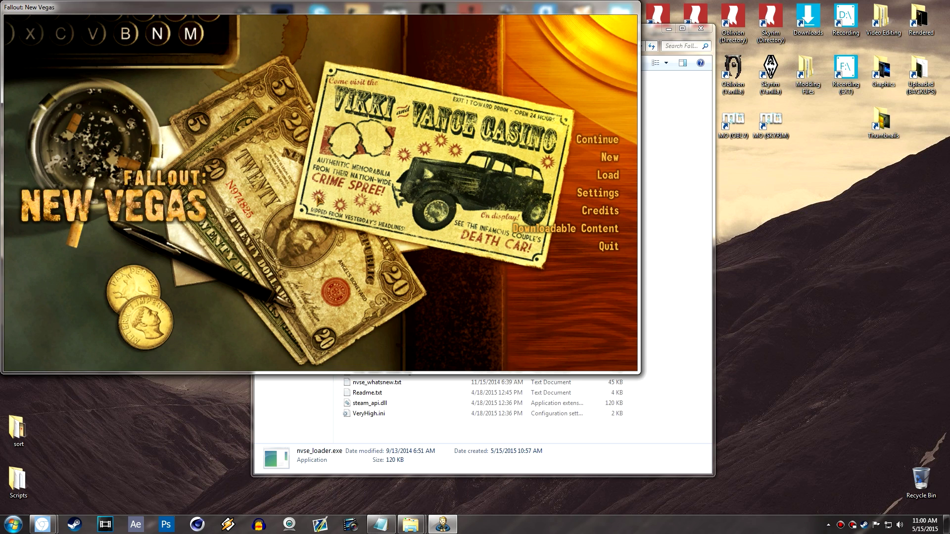
{"action": "left_click", "coordinate": [596, 250]}
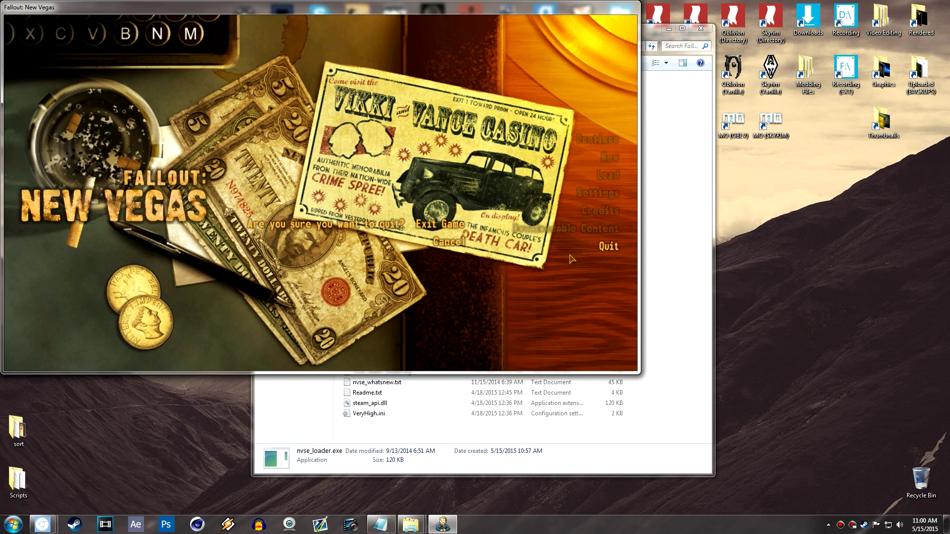
- Exit the game, relaunch it with NVSE from Mod Organizer and rerun GetNVSEVersion in the console
{"action": "left_click", "coordinate": [440, 224]}
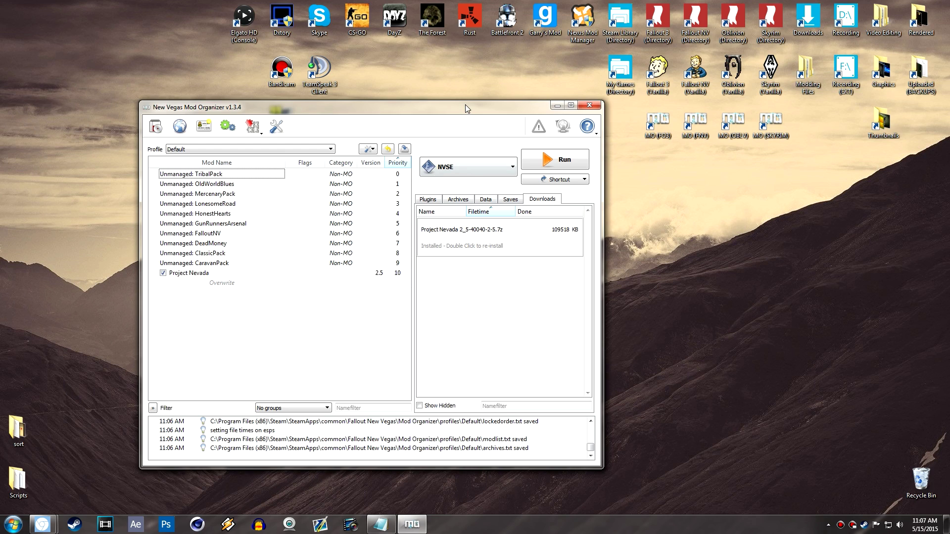
{"action": "left_click", "coordinate": [548, 167]}
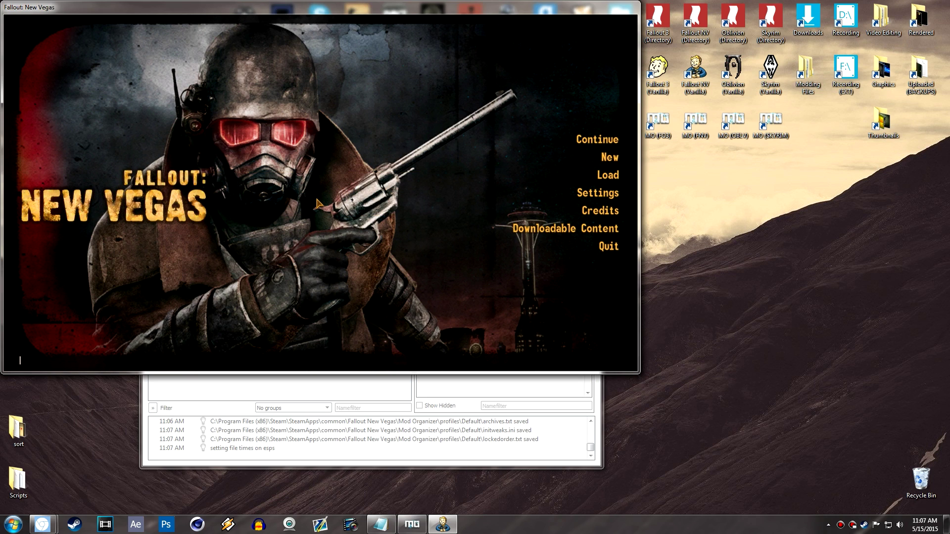
{"action": "type", "text": "GetNVSEVersion"}
{"action": "key", "text": "Return"}
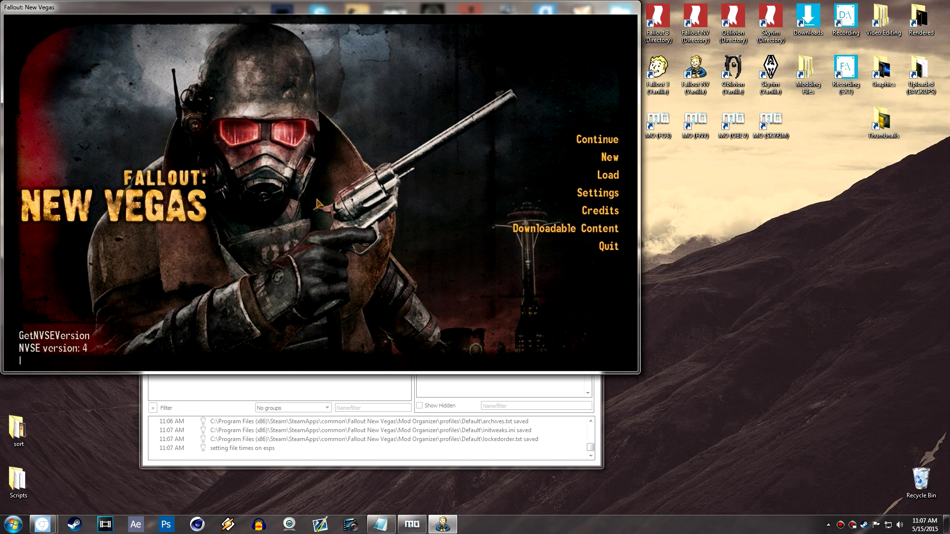
{"action": "key", "text": "grave"}
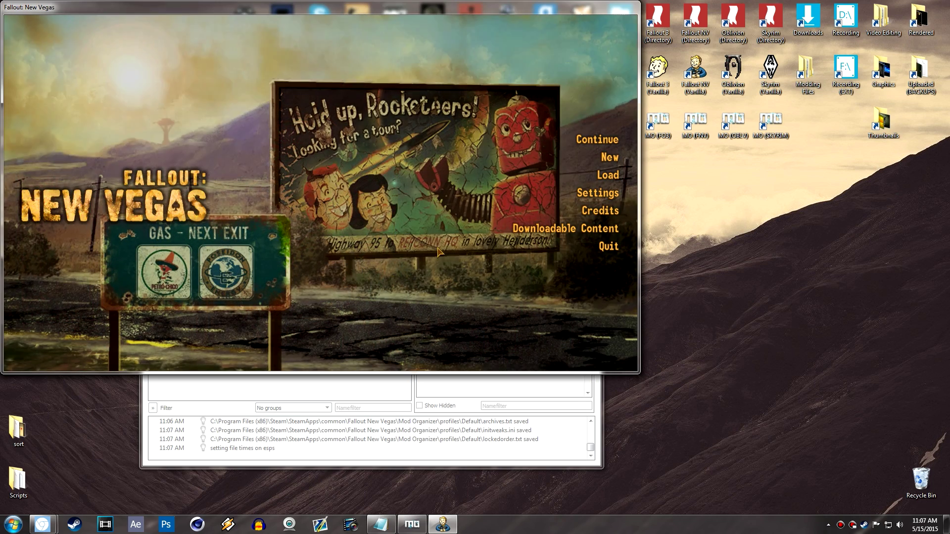
- Load the Goodsprings save past the missing-content warning, dismiss the manual and open the Pip-Boy inventory
{"action": "left_click", "coordinate": [607, 174]}
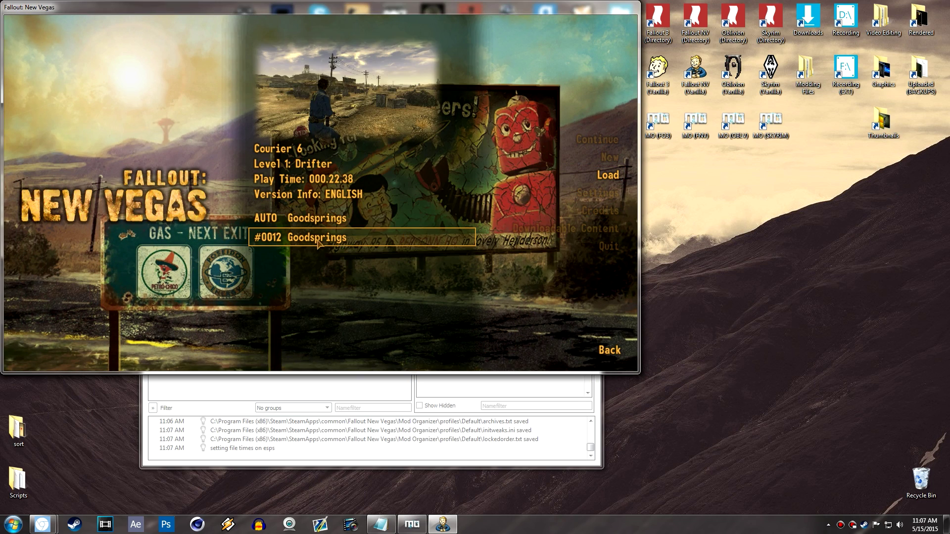
{"action": "left_click", "coordinate": [317, 227]}
{"action": "left_click", "coordinate": [354, 253]}
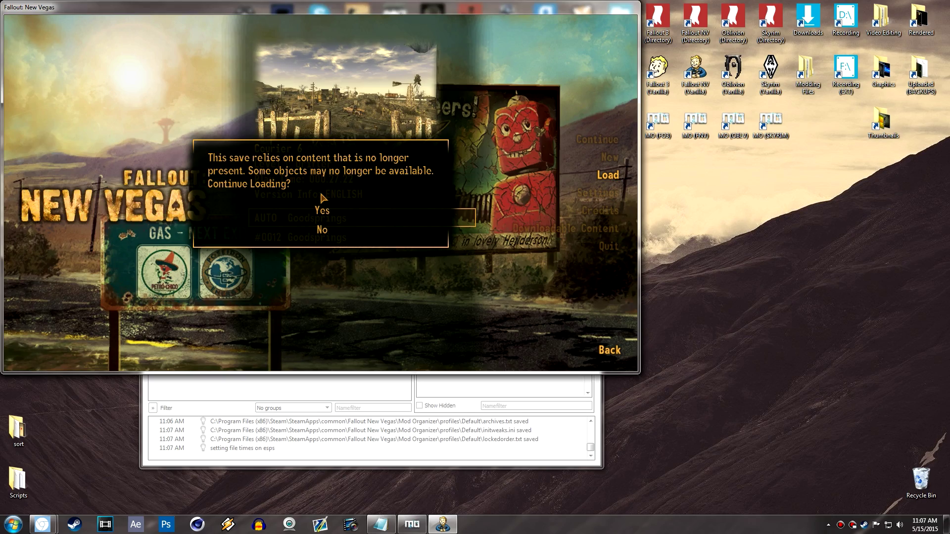
{"action": "left_click", "coordinate": [331, 212]}
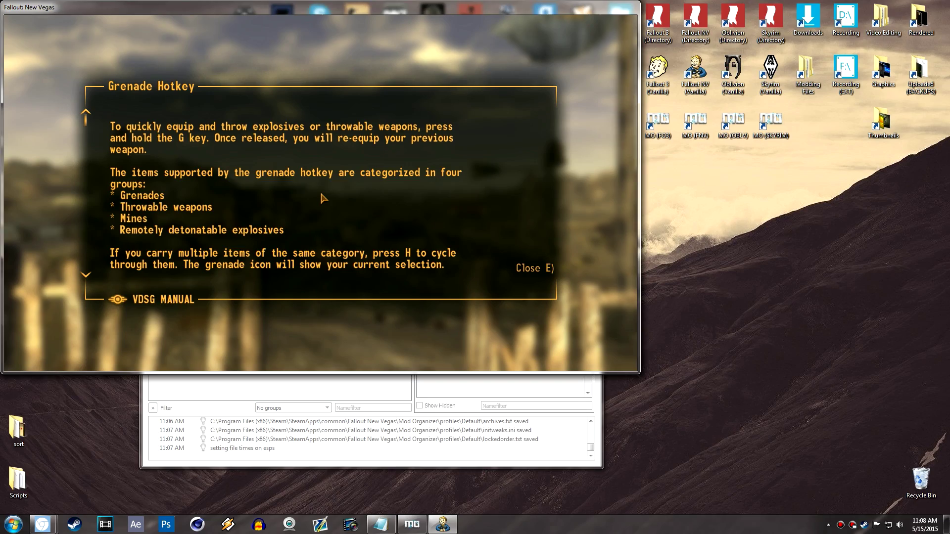
{"action": "key", "text": "e"}
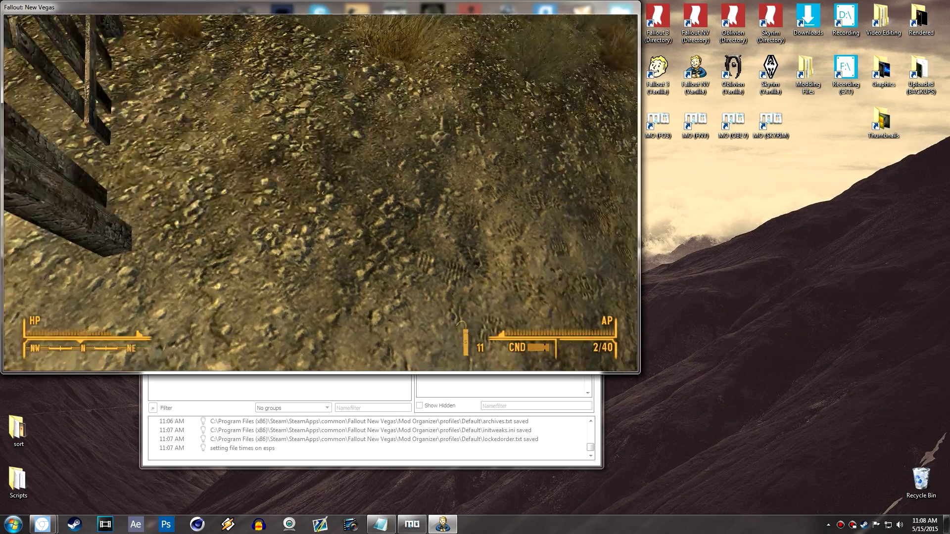
{"action": "key", "text": "f"}
{"action": "key", "text": "f"}
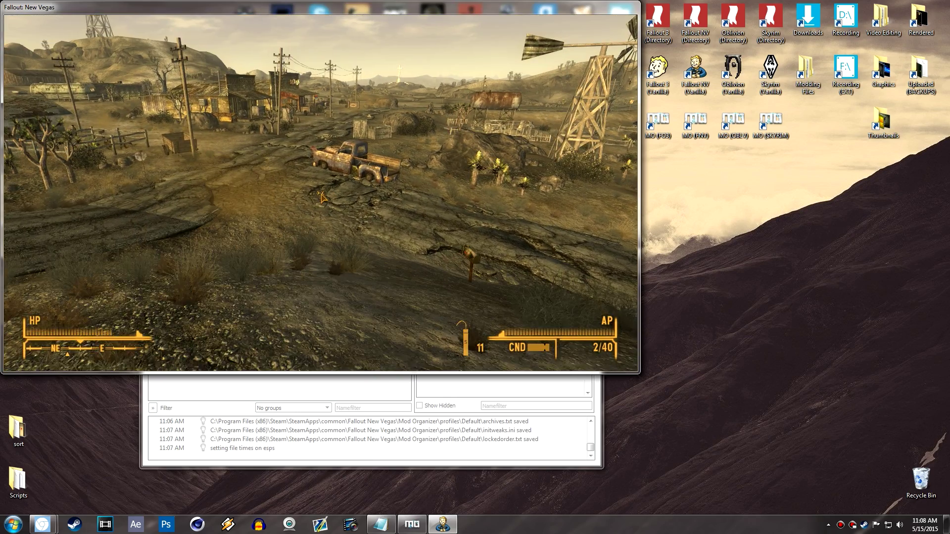
{"action": "key", "text": "Tab"}
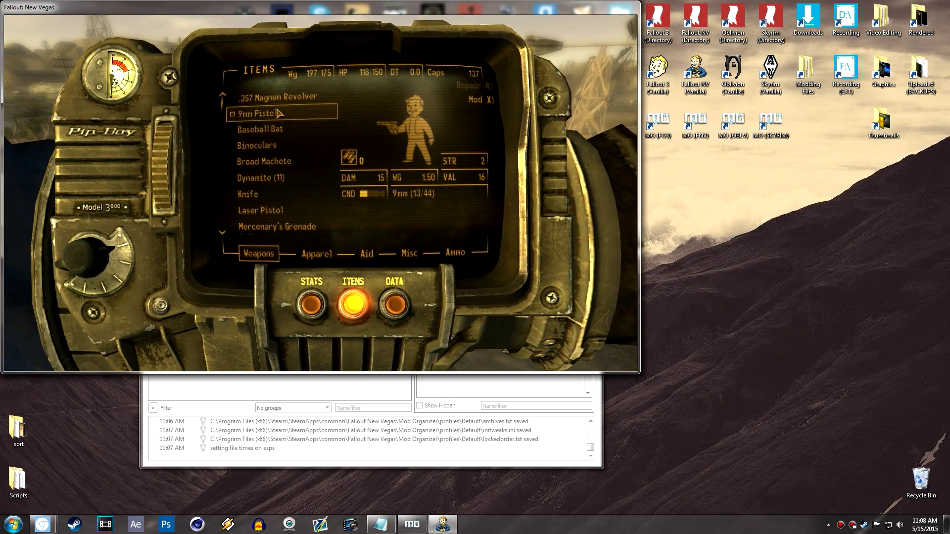
- Repair the Single Shotgun and Varmint Rifle using their spare copies
{"action": "scroll", "coordinate": [280, 119], "scroll_direction": "down", "scroll_amount": 2}
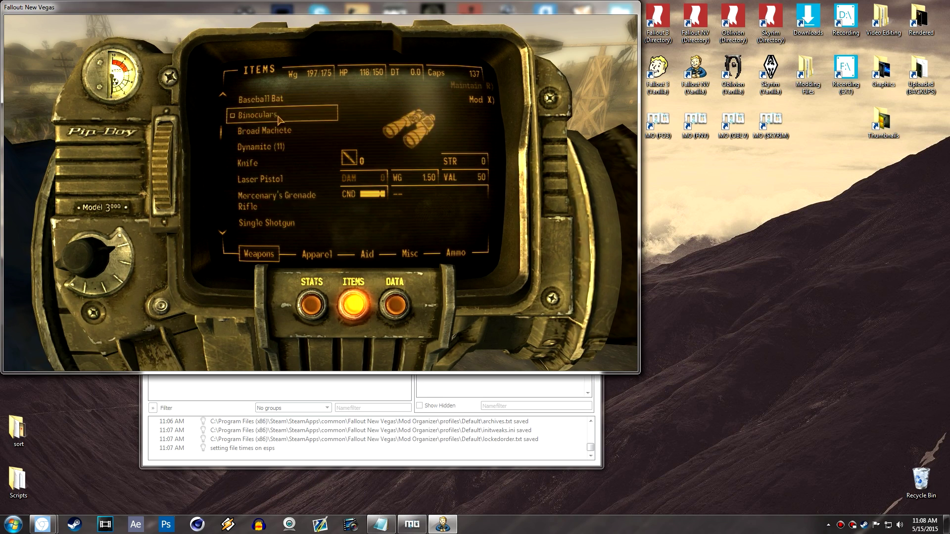
{"action": "scroll", "coordinate": [280, 119], "scroll_direction": "down", "scroll_amount": 5}
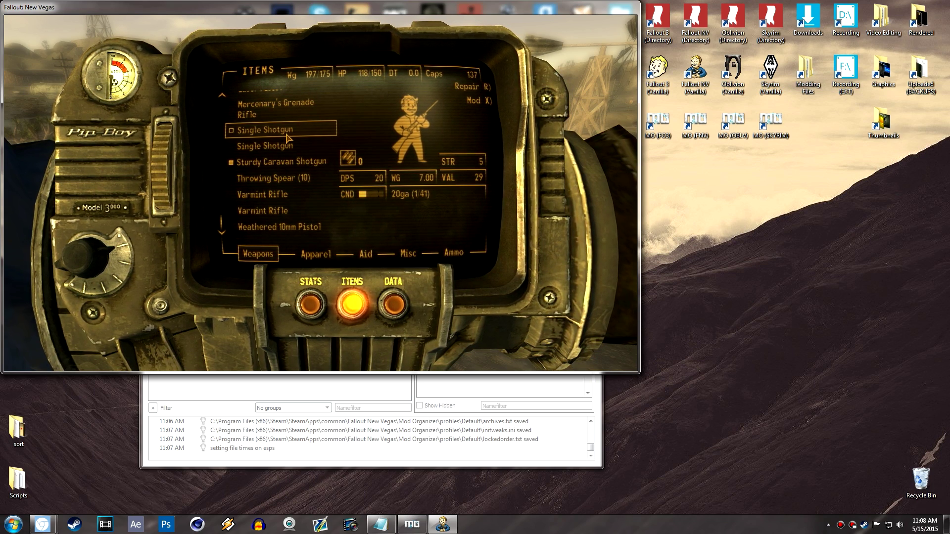
{"action": "key", "text": "r"}
{"action": "left_click", "coordinate": [292, 113]}
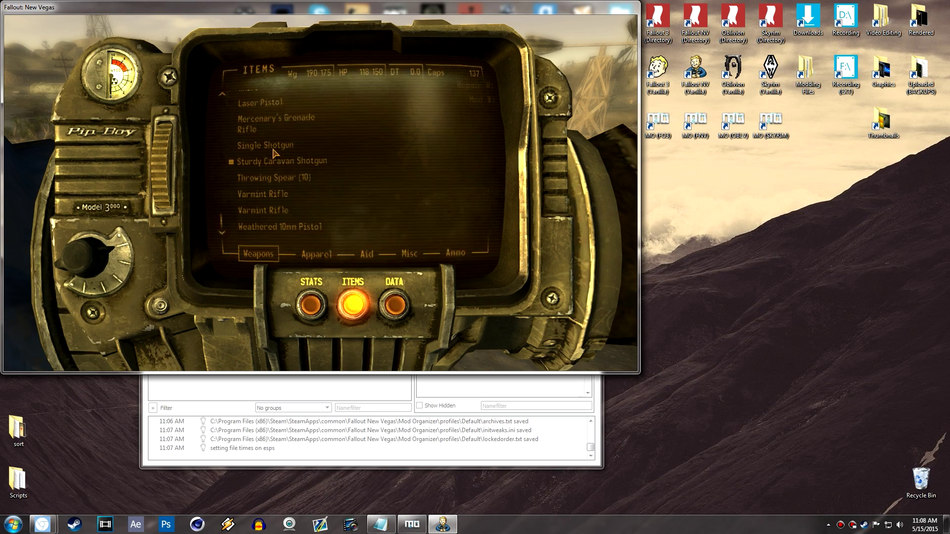
{"action": "key", "text": "r"}
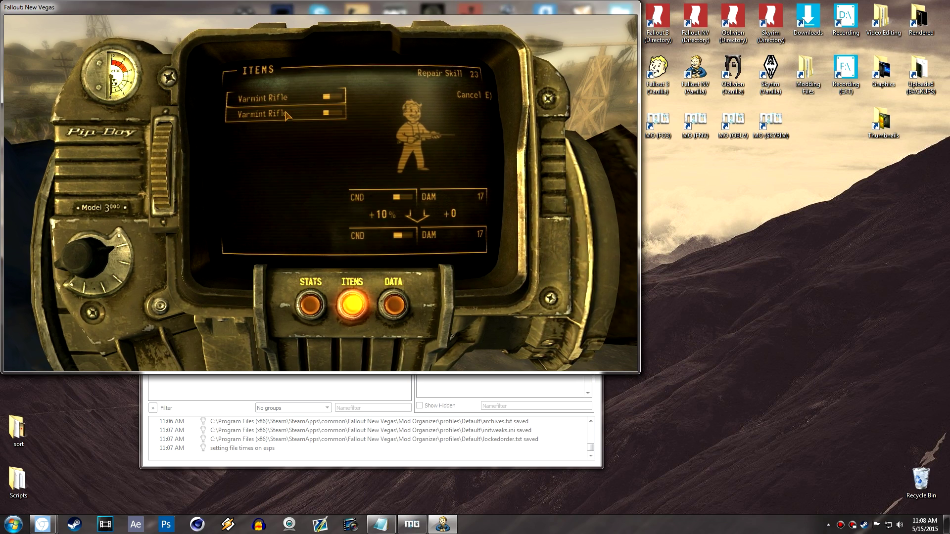
{"action": "left_click", "coordinate": [286, 115]}
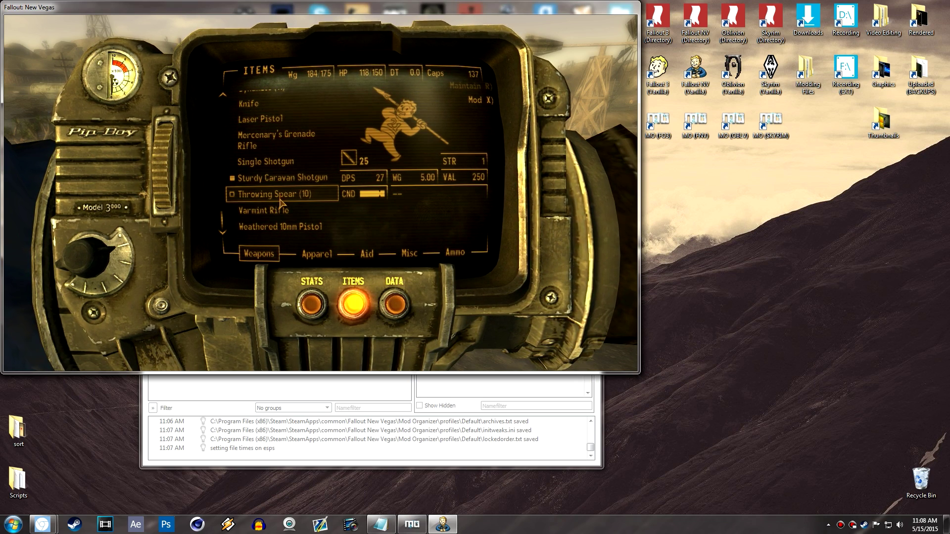
- In the apparel list, repair the Powder Gang Plain Outfit and Desperado Cowboy Hat with spares
{"action": "scroll", "coordinate": [280, 200], "scroll_direction": "up", "scroll_amount": 6}
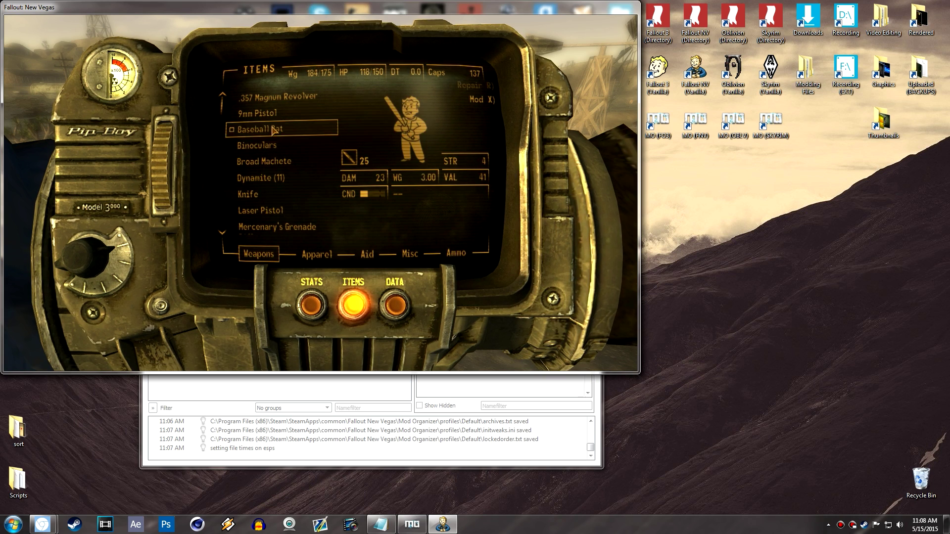
{"action": "left_click", "coordinate": [317, 254]}
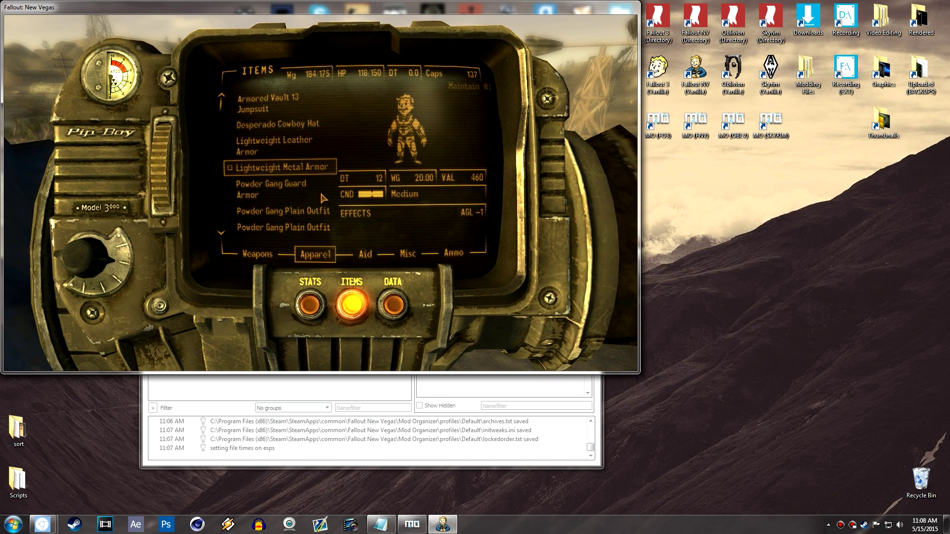
{"action": "left_click", "coordinate": [276, 185]}
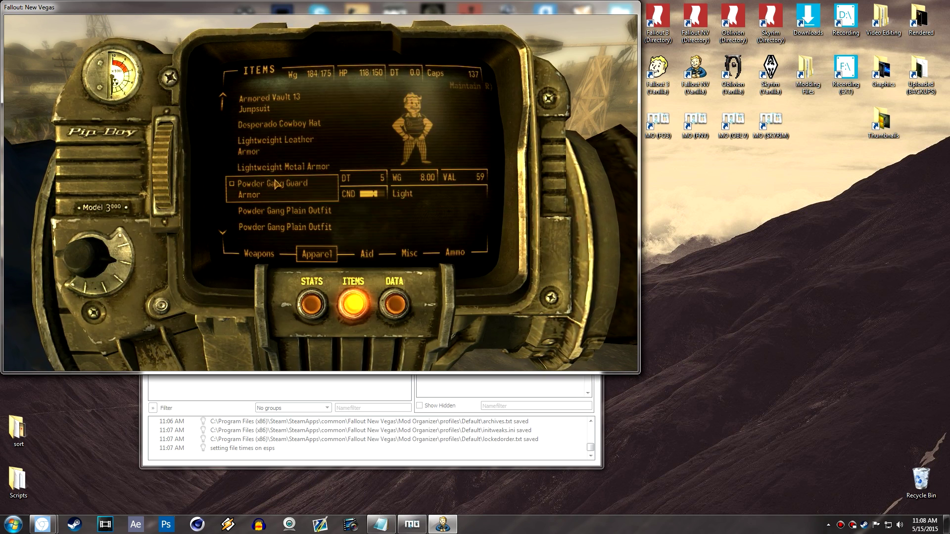
{"action": "scroll", "coordinate": [276, 184], "scroll_direction": "down", "scroll_amount": 2}
{"action": "key", "text": "r"}
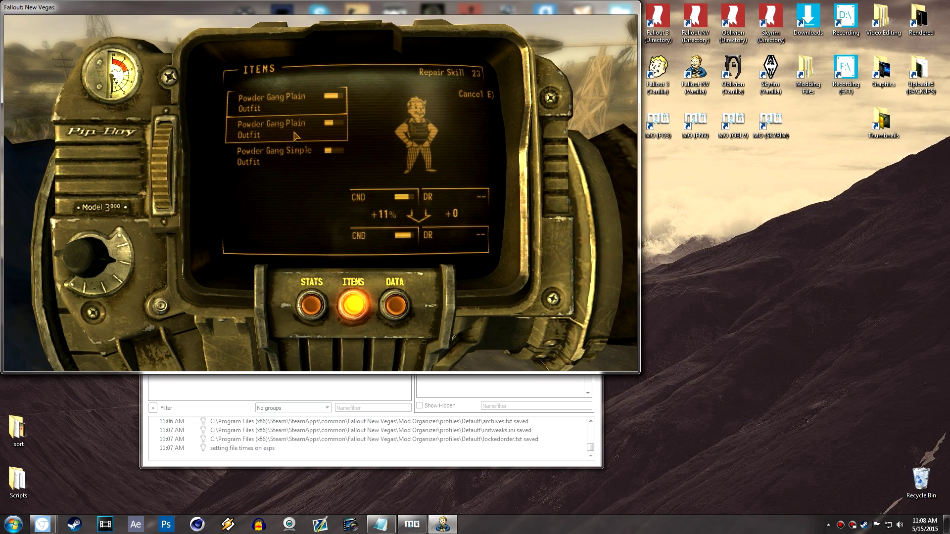
{"action": "left_click", "coordinate": [295, 136]}
{"action": "scroll", "coordinate": [296, 167], "scroll_direction": "down", "scroll_amount": 1}
{"action": "scroll", "coordinate": [296, 168], "scroll_direction": "up", "scroll_amount": 2}
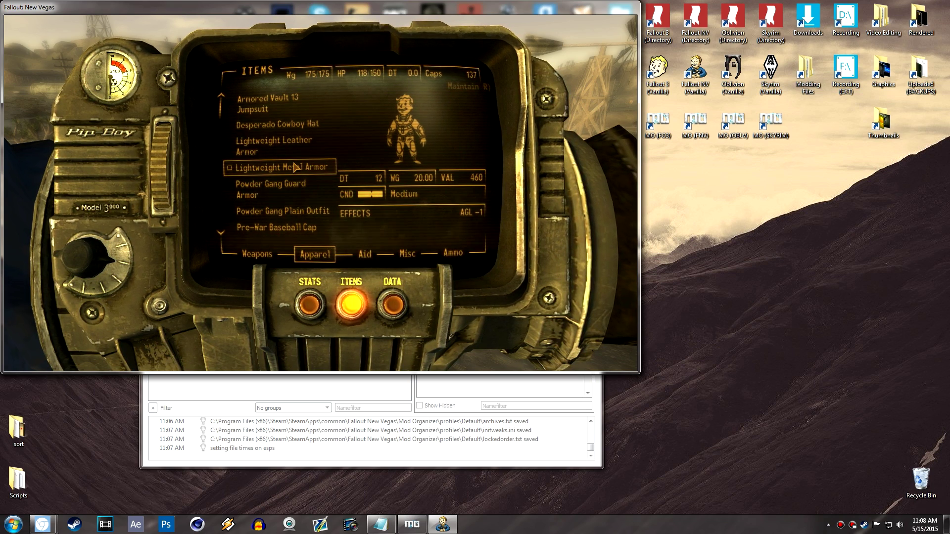
{"action": "scroll", "coordinate": [281, 194], "scroll_direction": "down", "scroll_amount": 2}
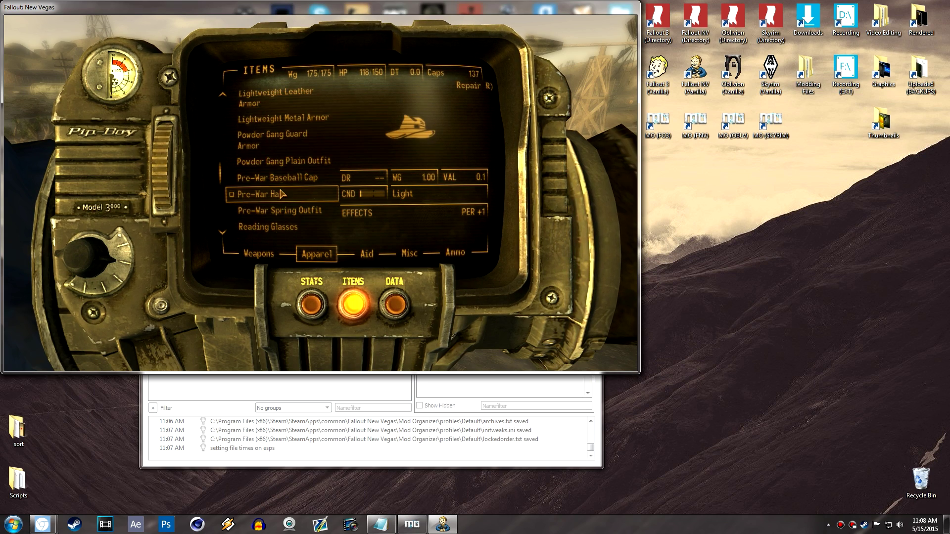
{"action": "scroll", "coordinate": [281, 194], "scroll_direction": "down", "scroll_amount": 2}
{"action": "scroll", "coordinate": [277, 170], "scroll_direction": "up", "scroll_amount": 4}
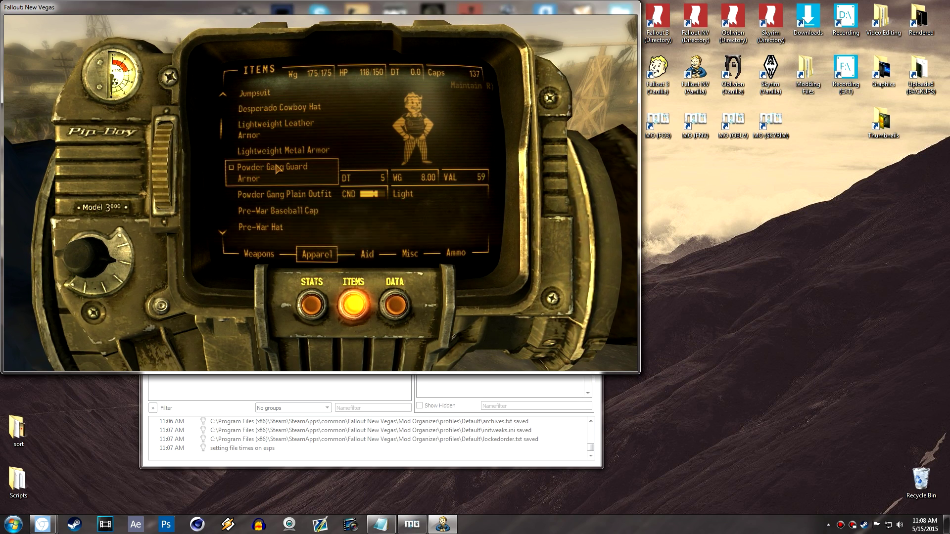
{"action": "scroll", "coordinate": [277, 168], "scroll_direction": "up", "scroll_amount": 1}
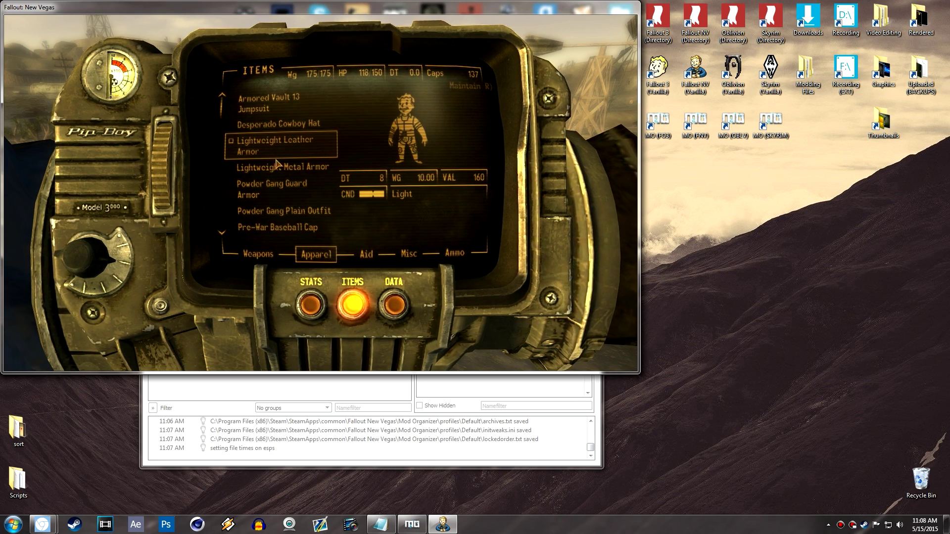
{"action": "key", "text": "r"}
{"action": "left_click", "coordinate": [276, 122]}
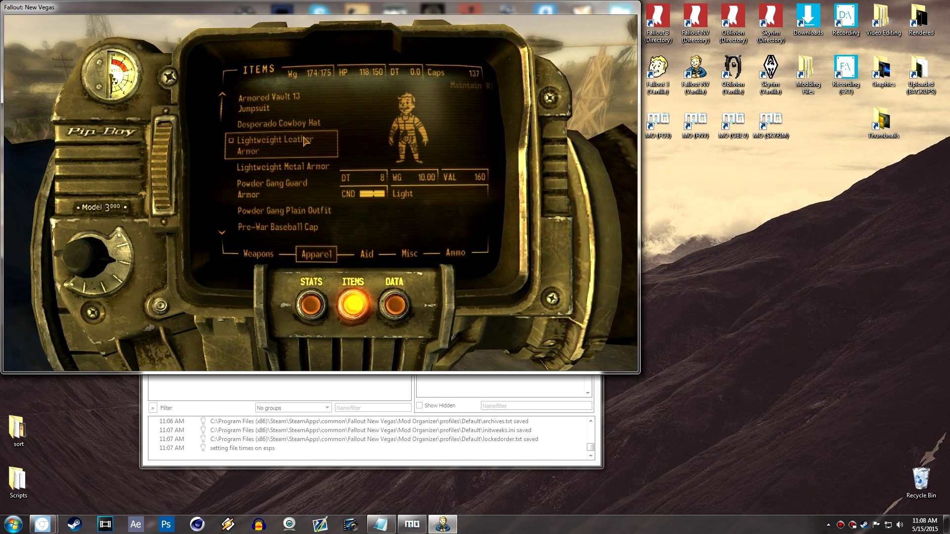
- Close the inventory, run forward down the road and pause the game
{"action": "key", "text": "Tab"}
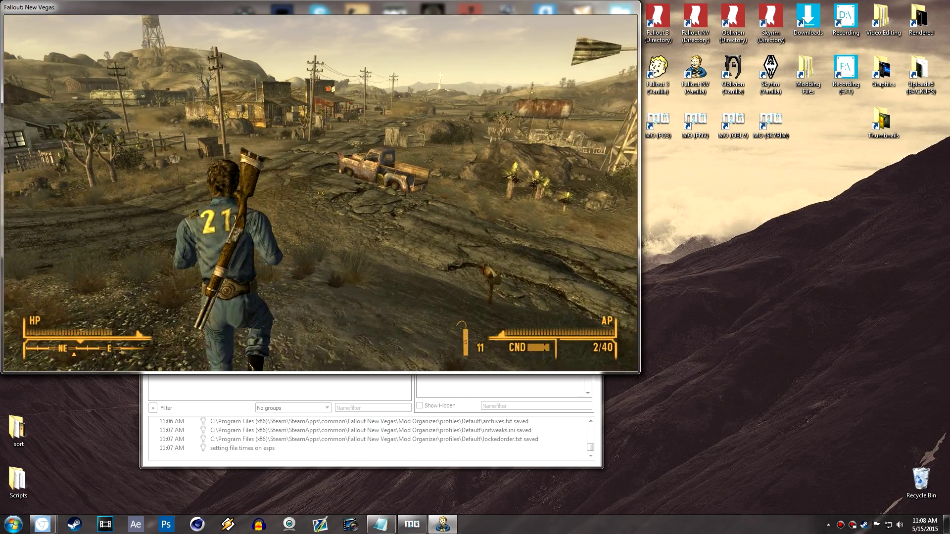
{"action": "key", "text": "w"}
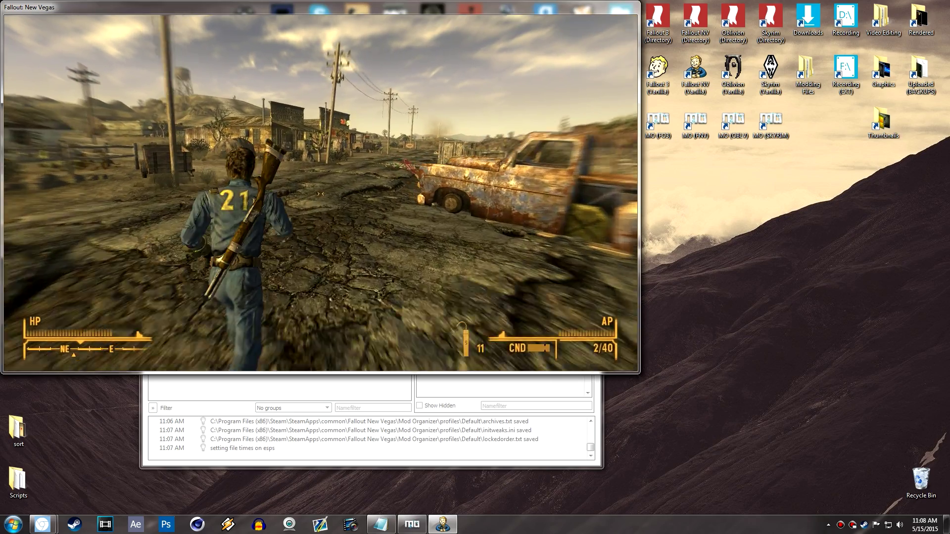
{"action": "key", "text": "Escape"}
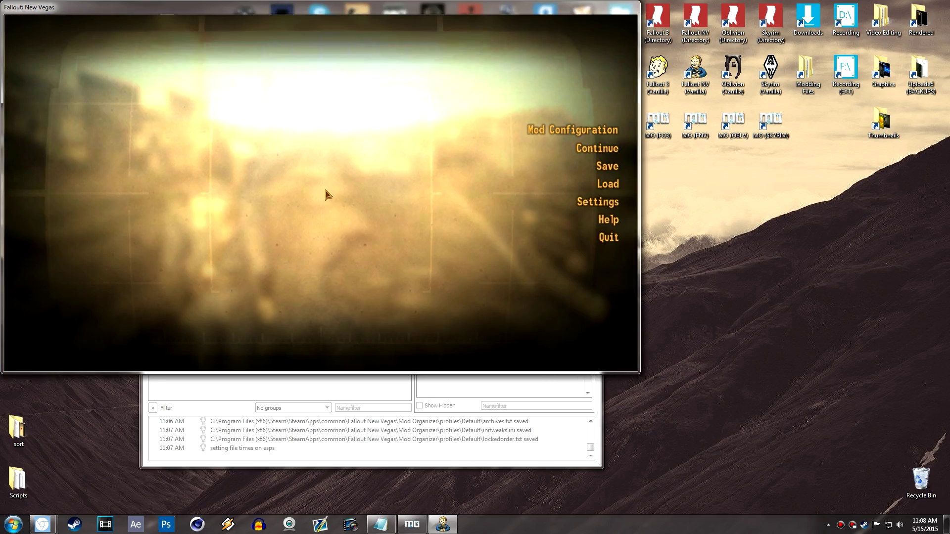
- View the PN Rebalance and PN Core pages under Mod Configuration, then go back to the pause menu
{"action": "left_click", "coordinate": [608, 137]}
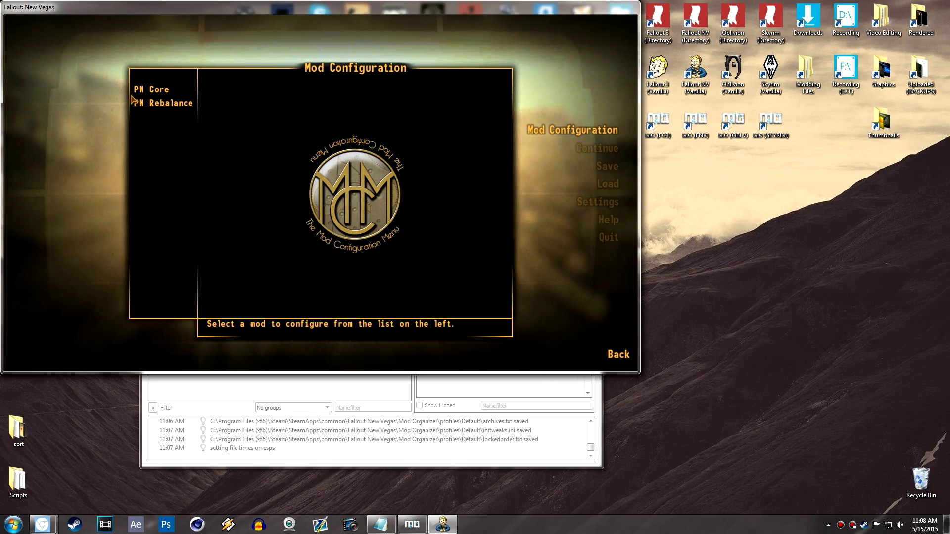
{"action": "left_click", "coordinate": [167, 105]}
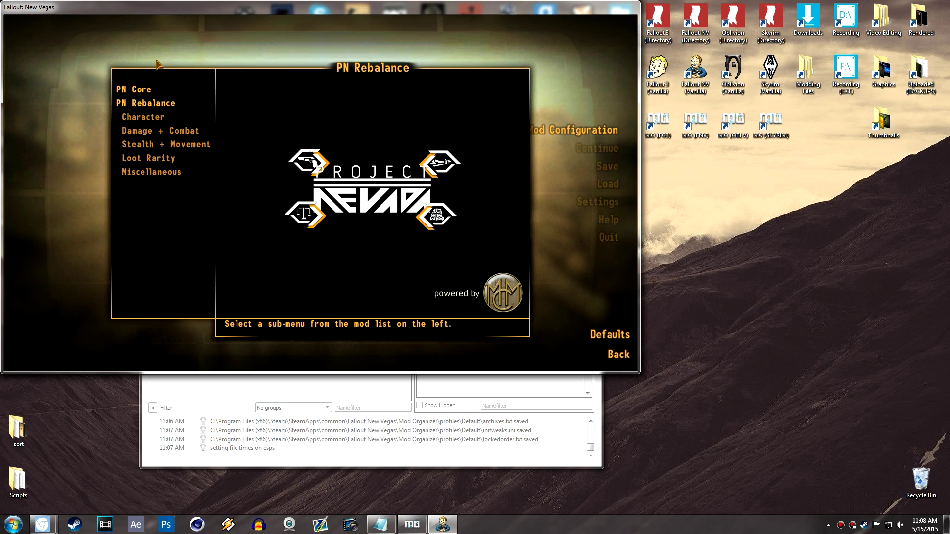
{"action": "left_click", "coordinate": [143, 89]}
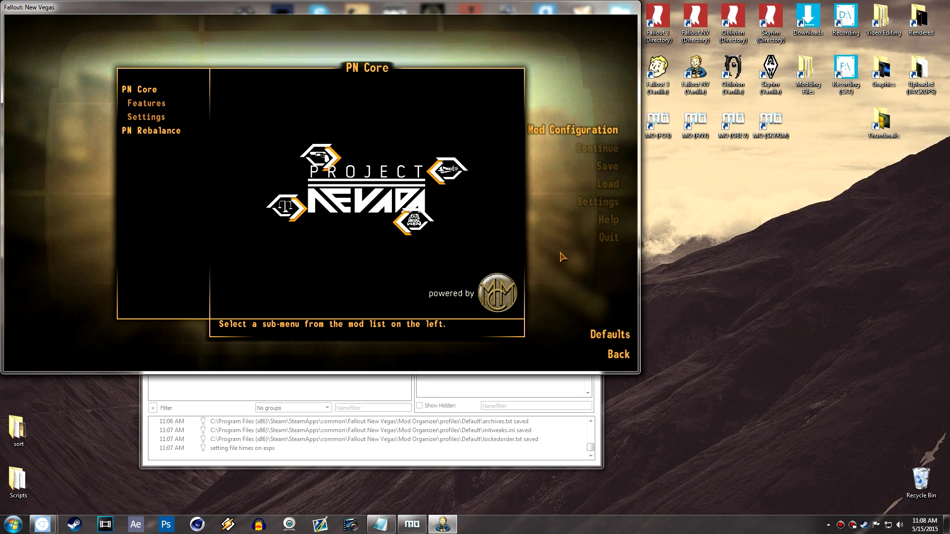
{"action": "left_click", "coordinate": [606, 354]}
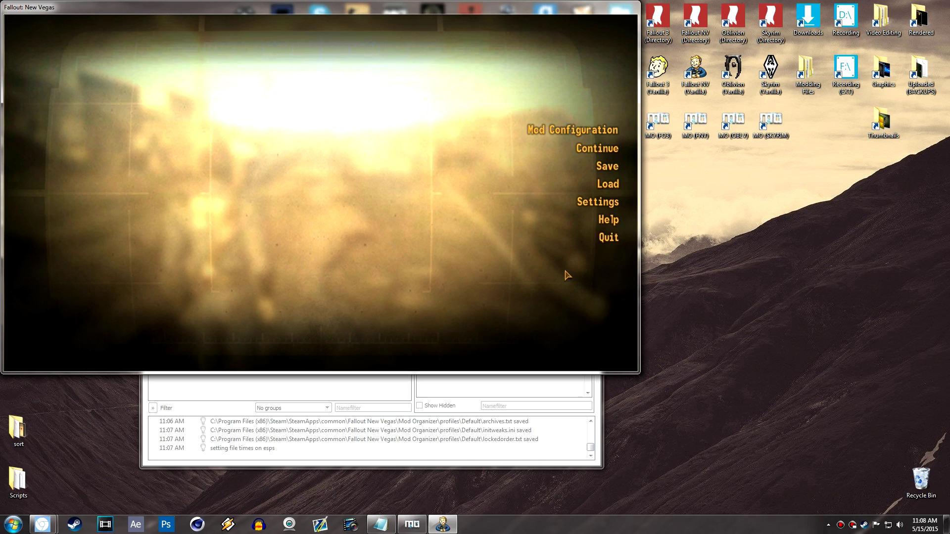
{"action": "key", "text": "Escape"}
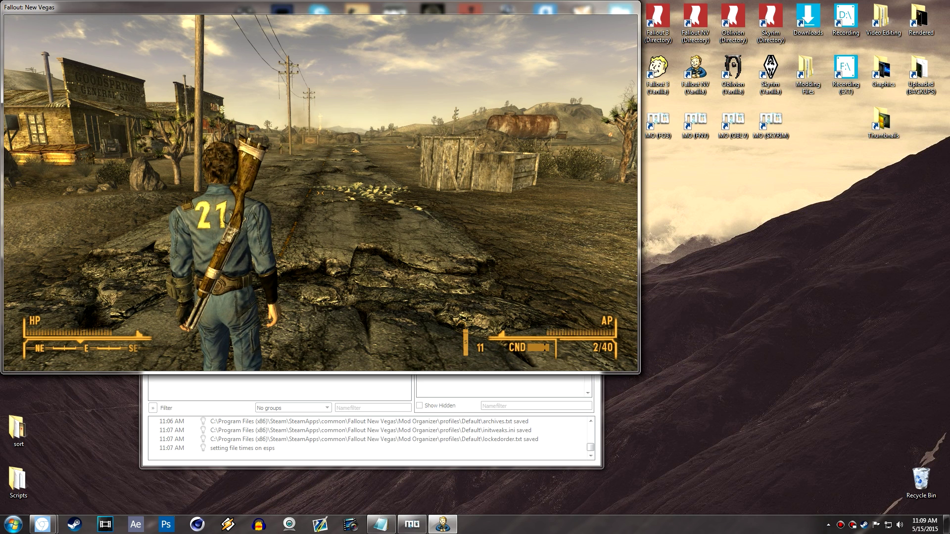
{"action": "key", "text": "Escape"}
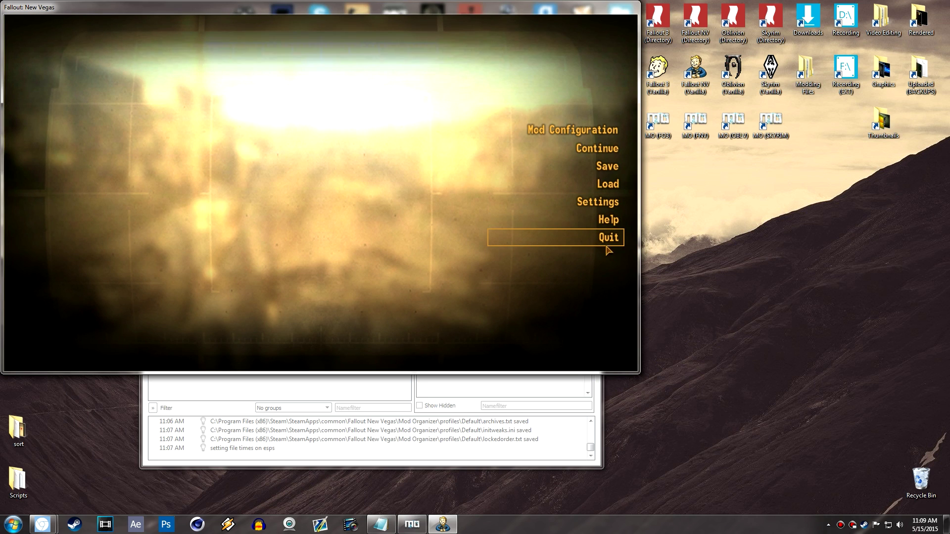
- Quit from the pause menu and confirm Exit Game to close Fallout: New Vegas
{"action": "left_click", "coordinate": [584, 251]}
{"action": "left_click", "coordinate": [449, 233]}
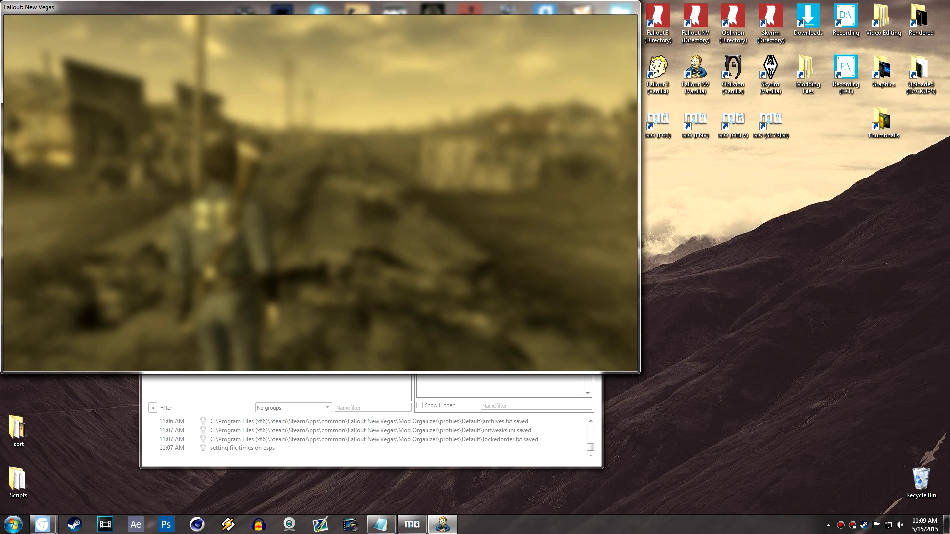